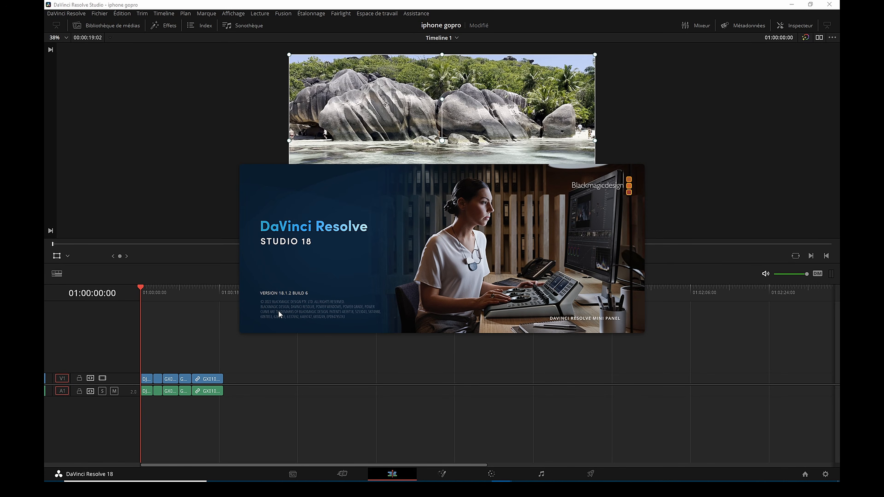
Shift the three GX010718.MP4 clips together later in the timeline, leaving a gap of about 2 seconds after IMG_5180.MOV
left_click(296, 311)
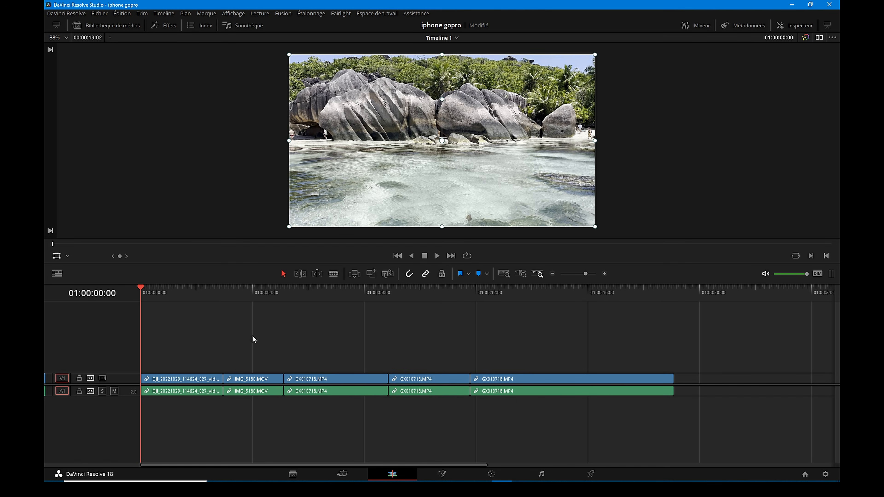
left_click_drag(505, 343, 341, 417)
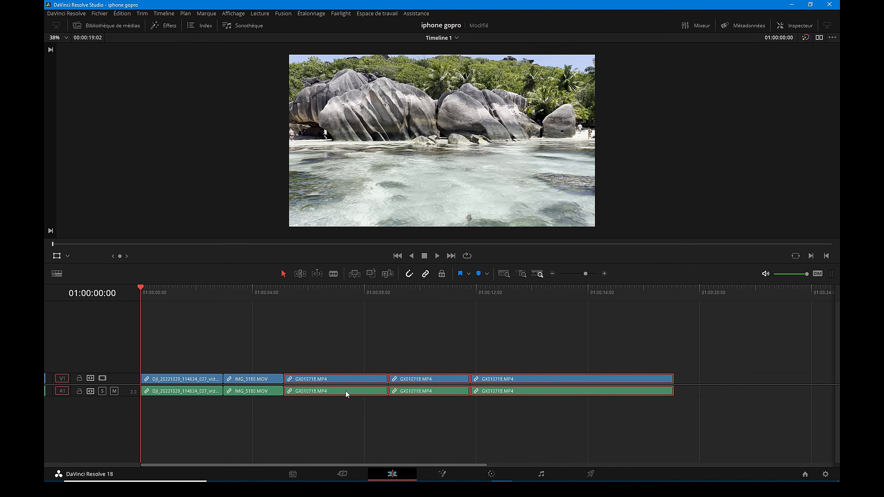
left_click_drag(340, 380, 395, 377)
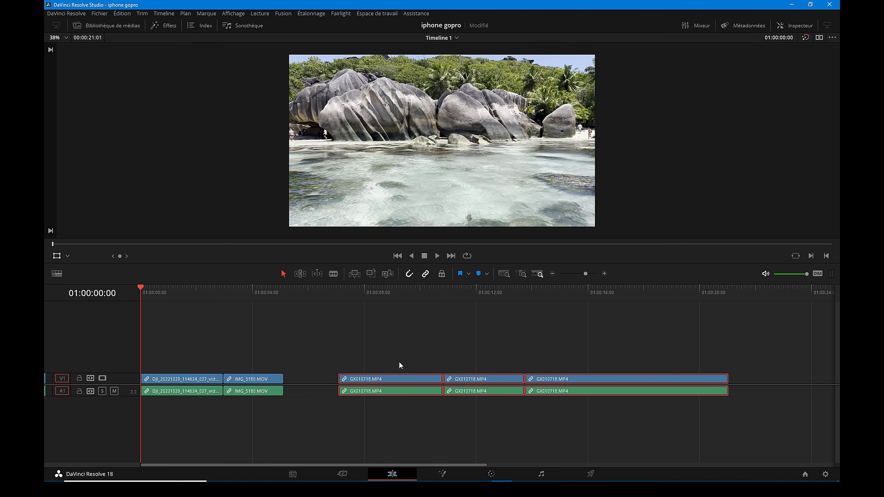
left_click_drag(349, 297, 464, 355)
Enlarge the timeline viewer and park the playhead on the DJI clip at 01:00:01:19
left_click_drag(254, 289, 197, 290)
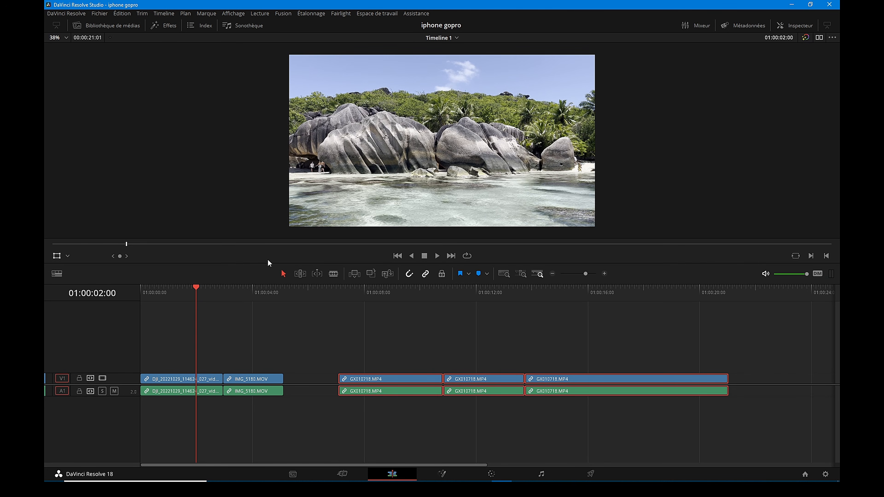
left_click_drag(268, 262, 270, 295)
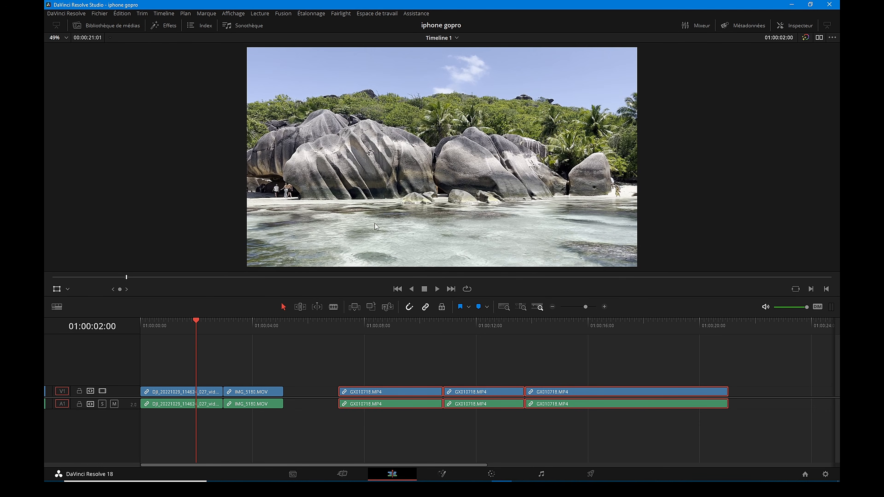
scroll(378, 220, "down", 1)
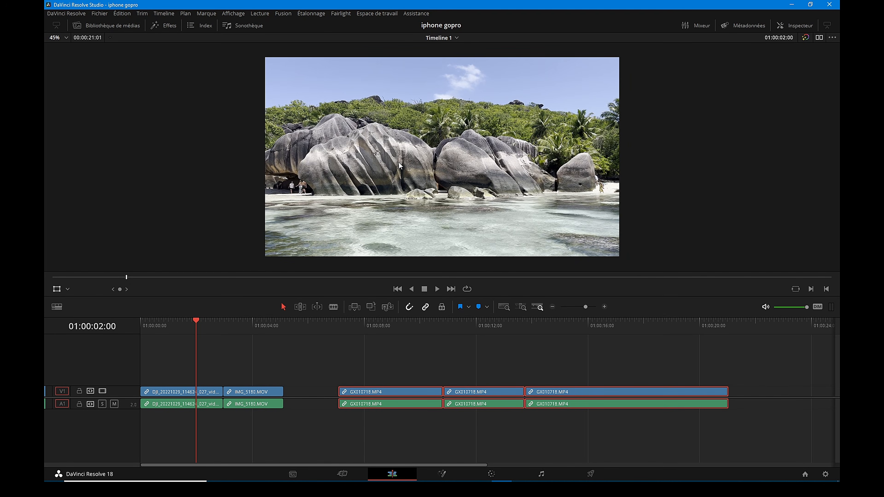
mouse_move(197, 334)
left_mouse_down()
mouse_move(200, 322)
mouse_move(189, 319)
mouse_move(256, 342)
mouse_move(188, 330)
mouse_move(241, 343)
mouse_move(368, 354)
mouse_move(190, 348)
left_mouse_up()
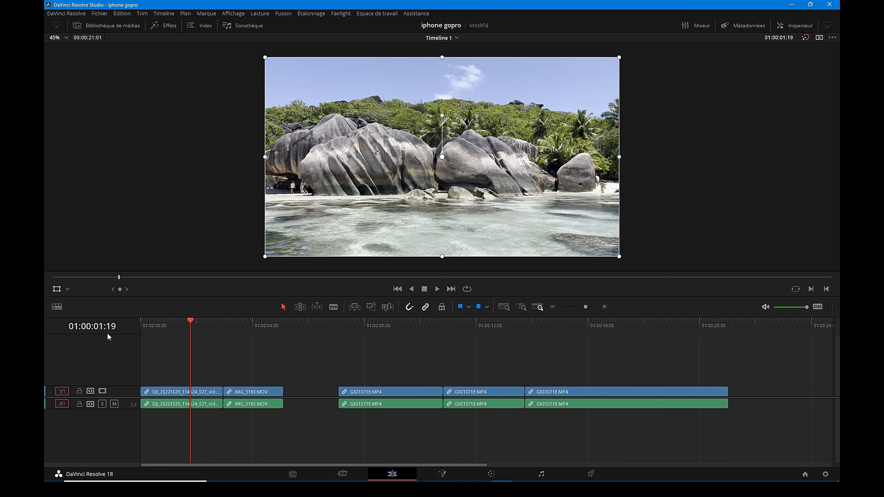
Show the source colour space column (Espace colorimétrique source) in the media pool's clip list and select the DJI clip
left_click(294, 474)
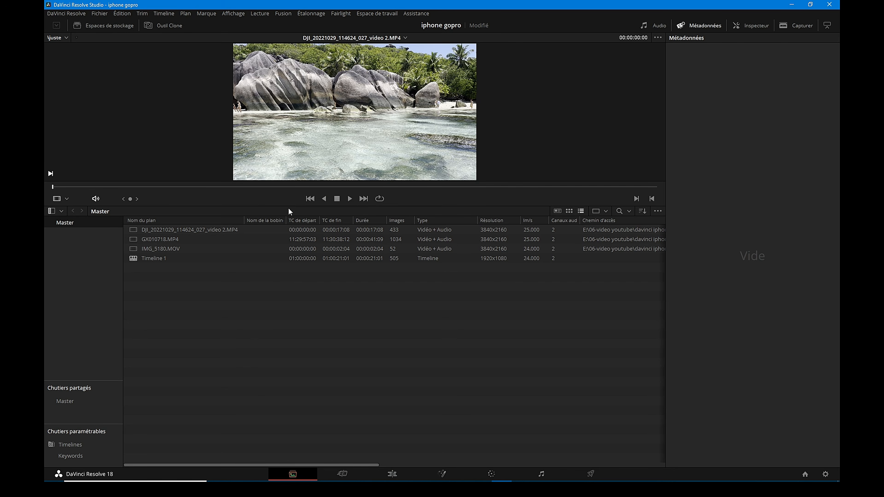
right_click(264, 223)
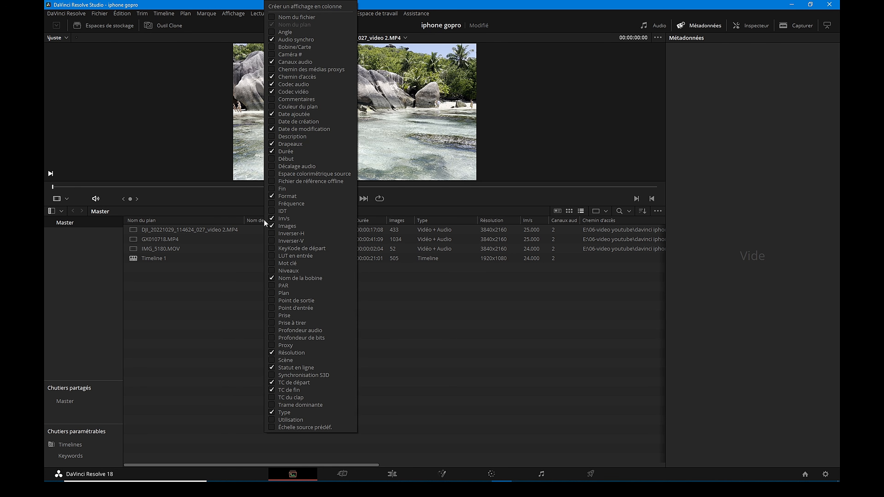
left_click(272, 173)
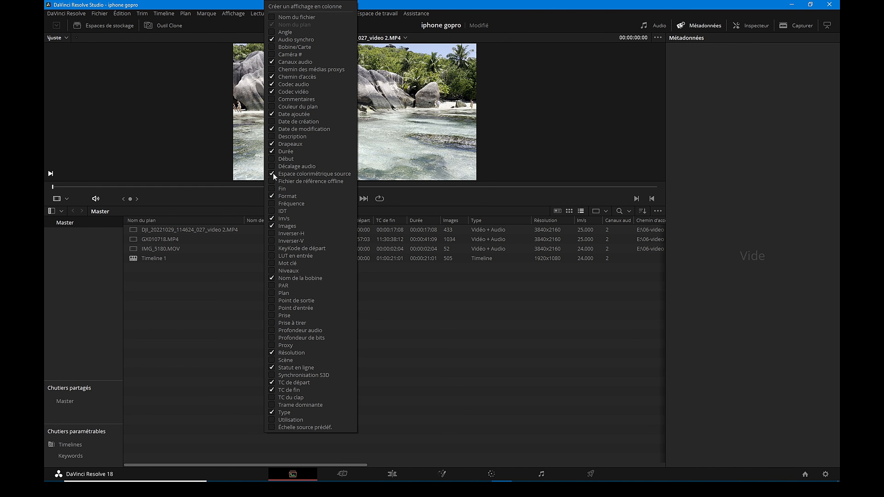
left_click(443, 307)
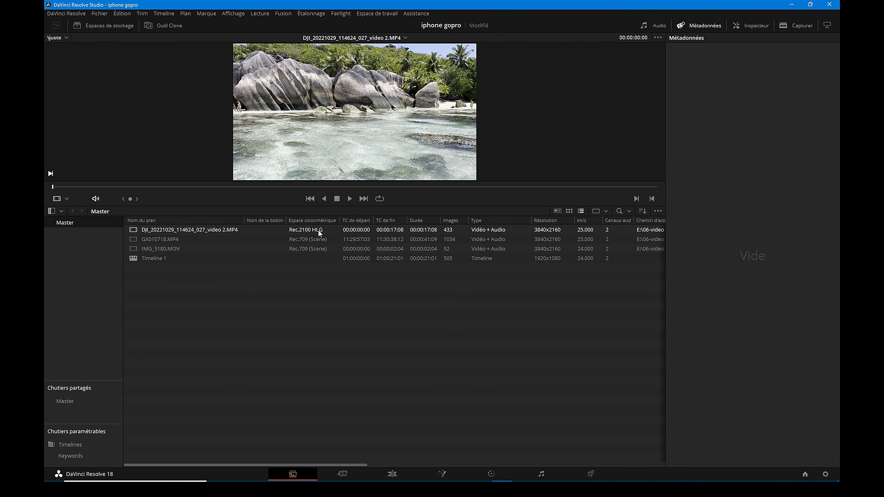
left_click(199, 229)
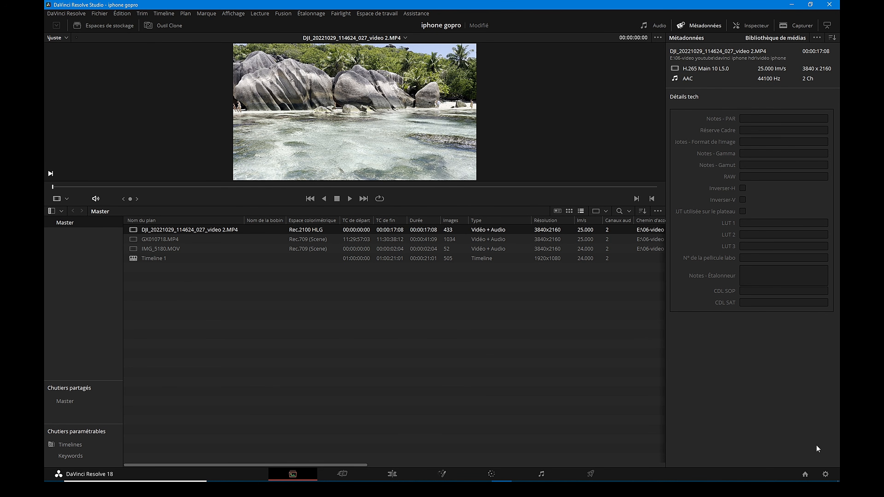
Set the project's timeline and output colour spaces to Rec.709 Gamma 2.4 and save the colour management settings
left_click(826, 476)
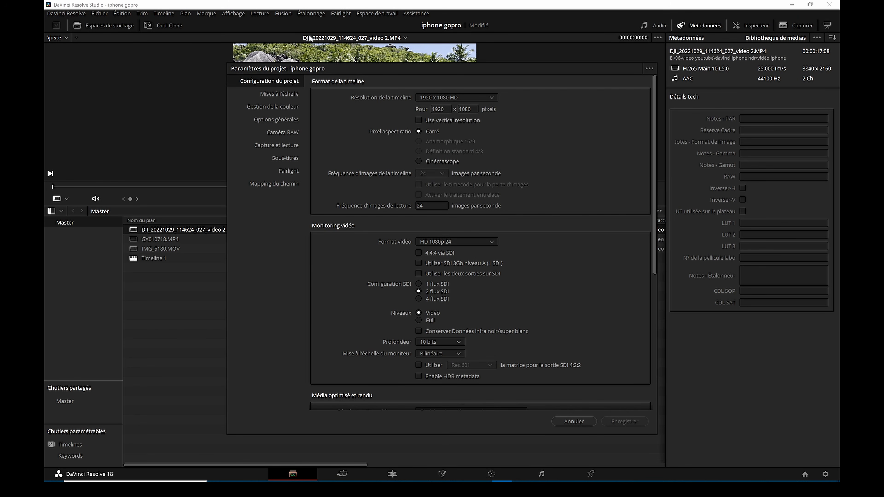
left_click(288, 108)
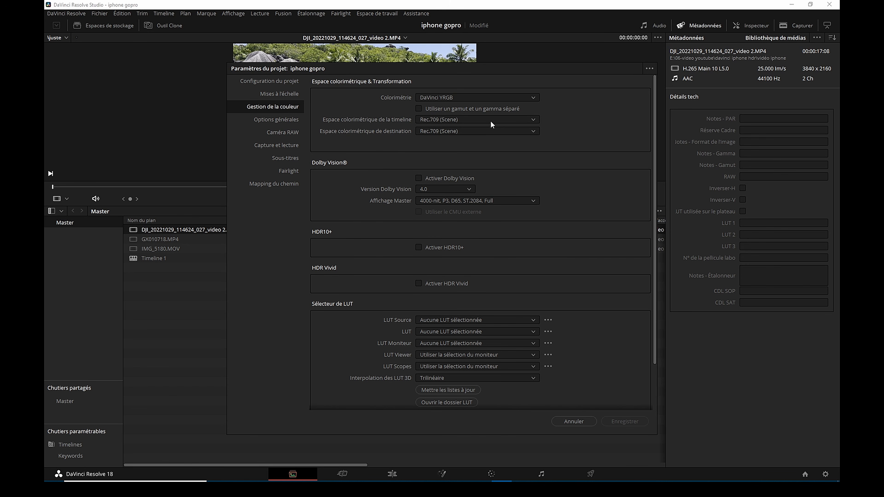
left_click(532, 121)
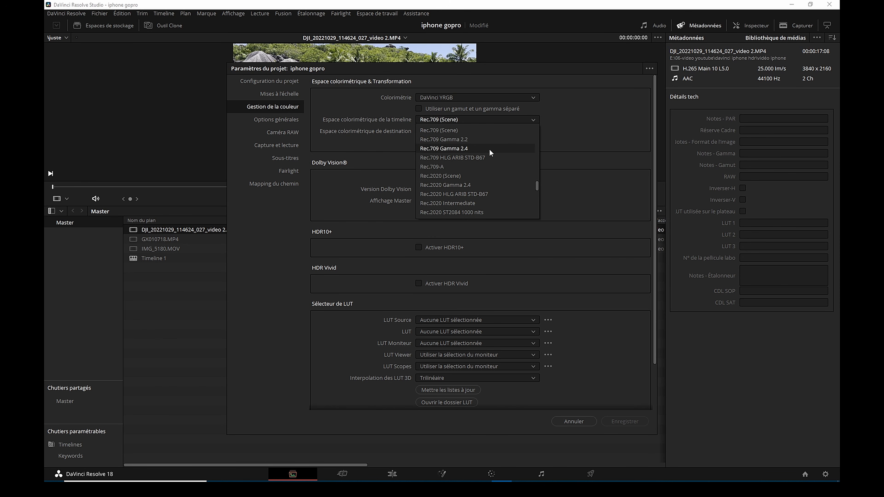
left_click(489, 149)
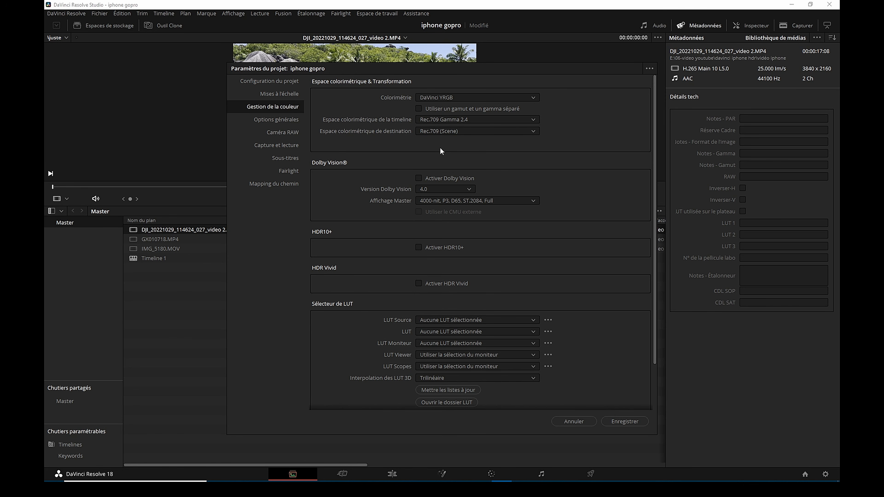
left_click(534, 131)
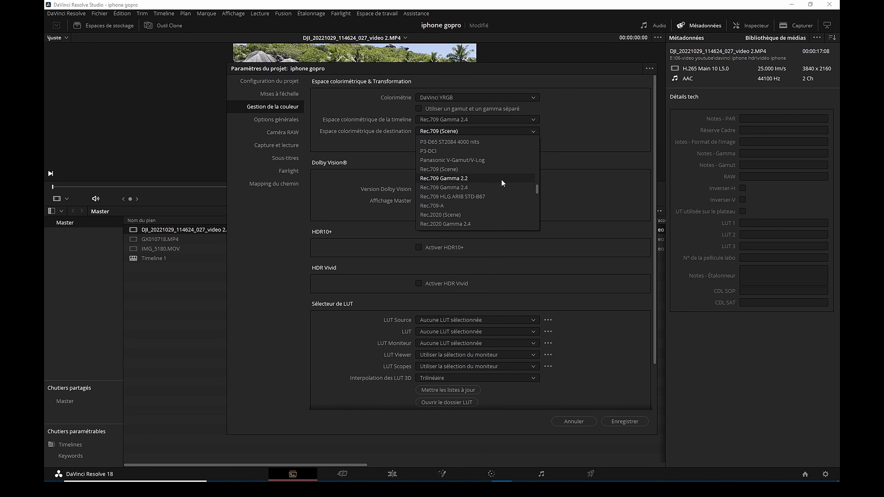
left_click(498, 188)
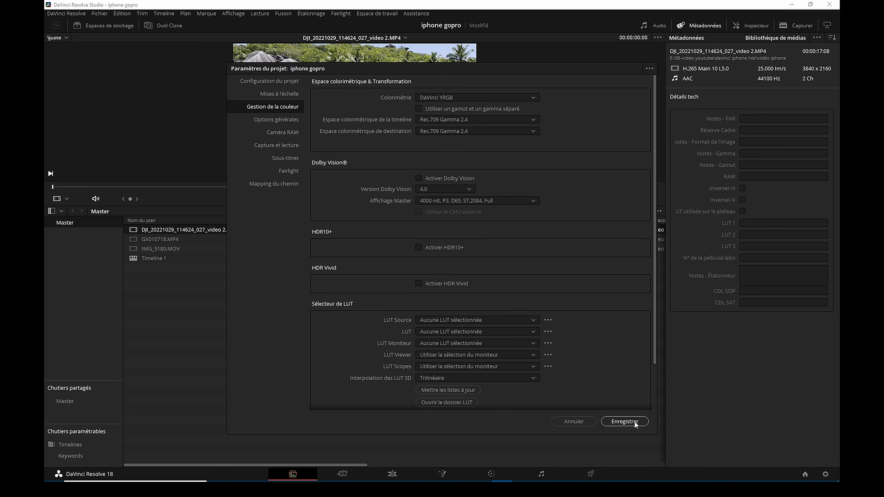
left_click(625, 422)
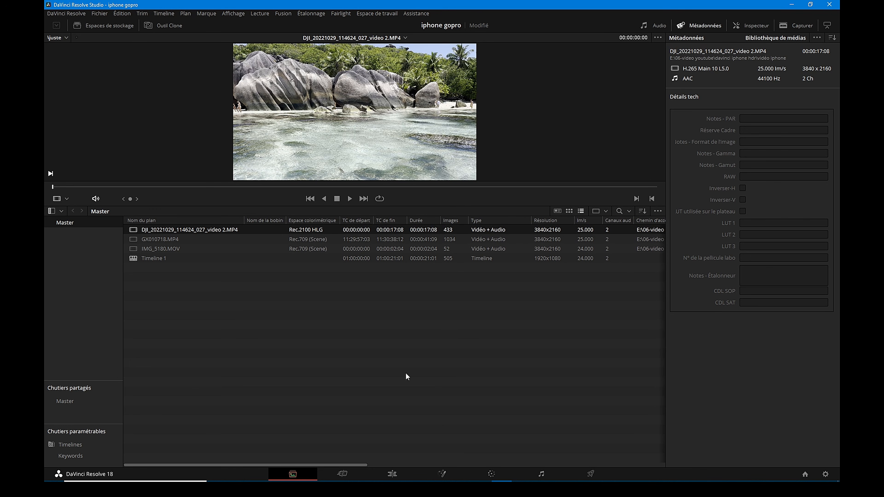
On the Color page, hide the gallery and apply the Conversion d'espace colorimétrique effect to the DJI clip's node 01
left_click(491, 477)
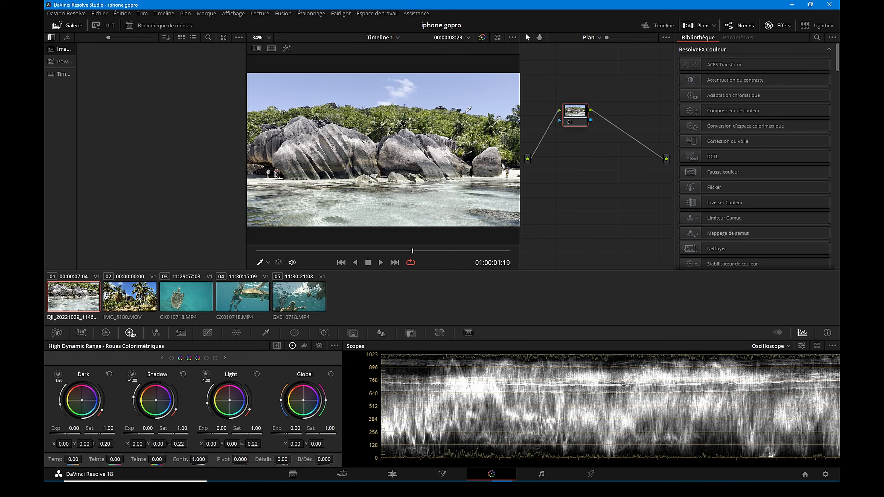
left_click(71, 25)
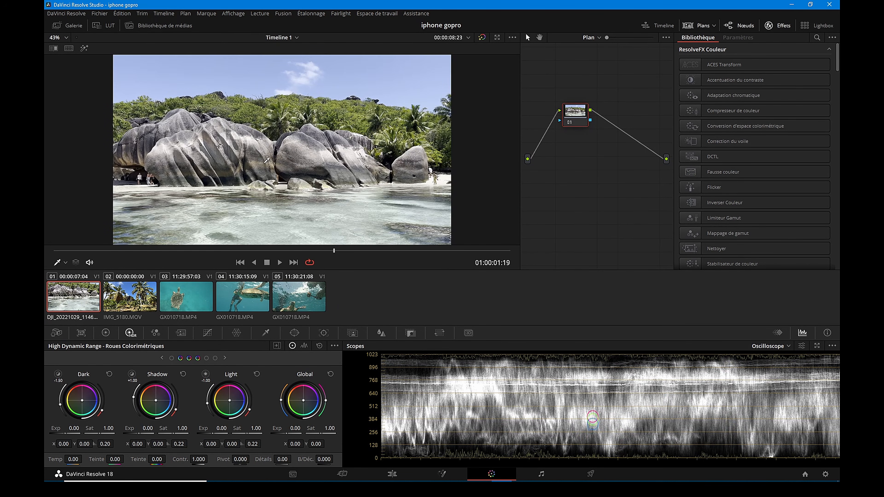
scroll(305, 174, "down", 2)
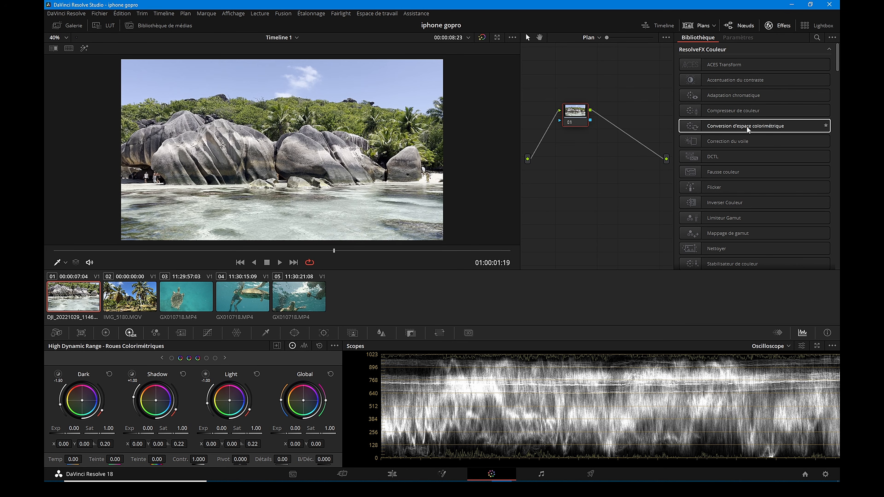
left_click_drag(759, 130, 575, 116)
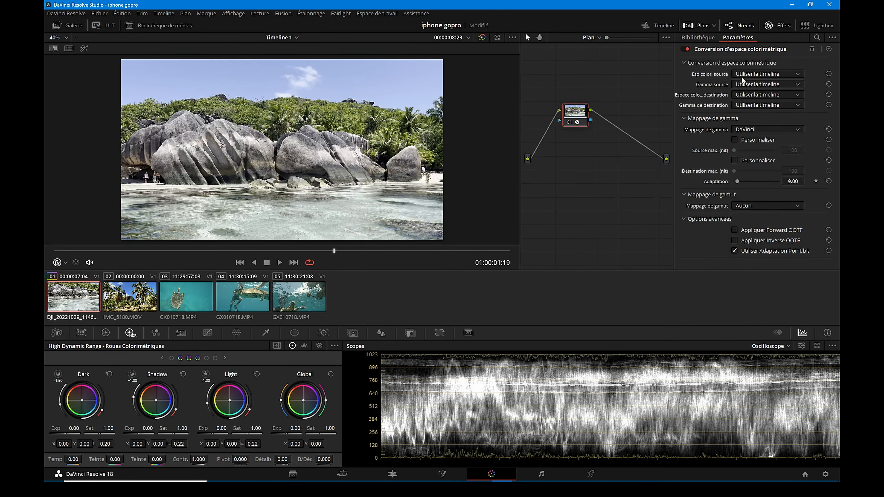
Set the colour space conversion's source colour space to Rec.2100 and its source gamma to Rec.2100 HLG
left_click(798, 74)
scroll(785, 152, "down", 5)
left_click(785, 152)
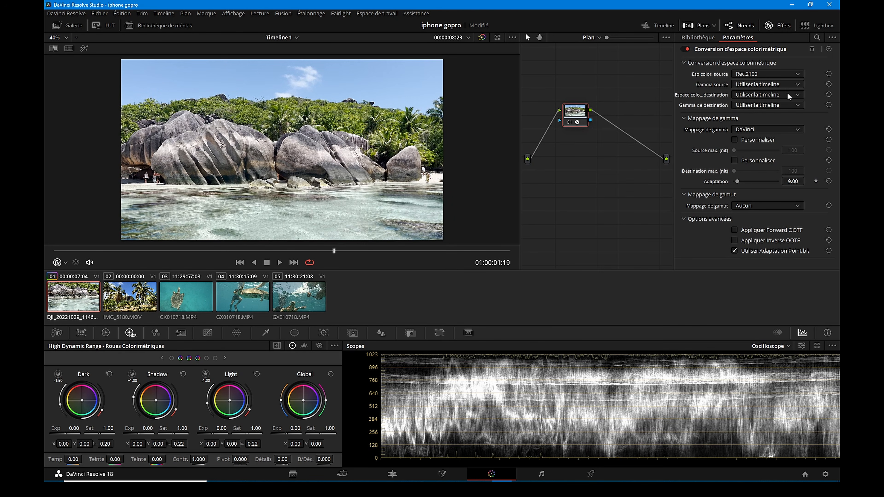
left_click(798, 85)
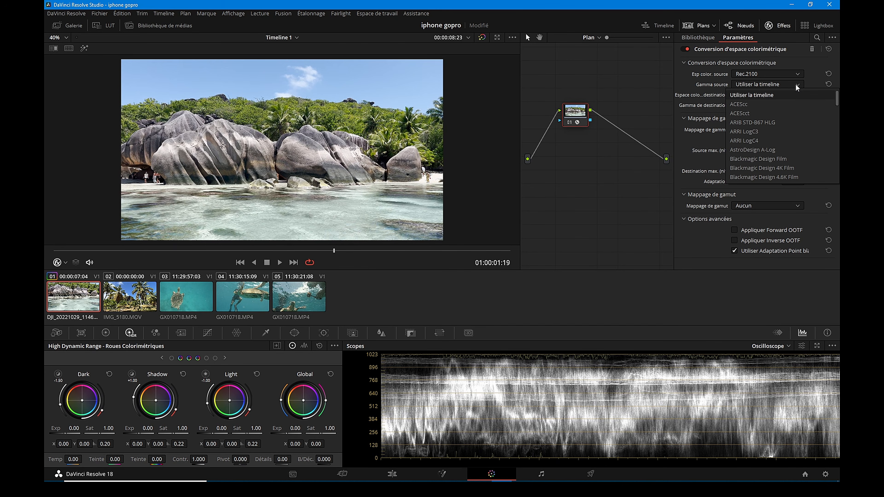
scroll(798, 113, "down", 8)
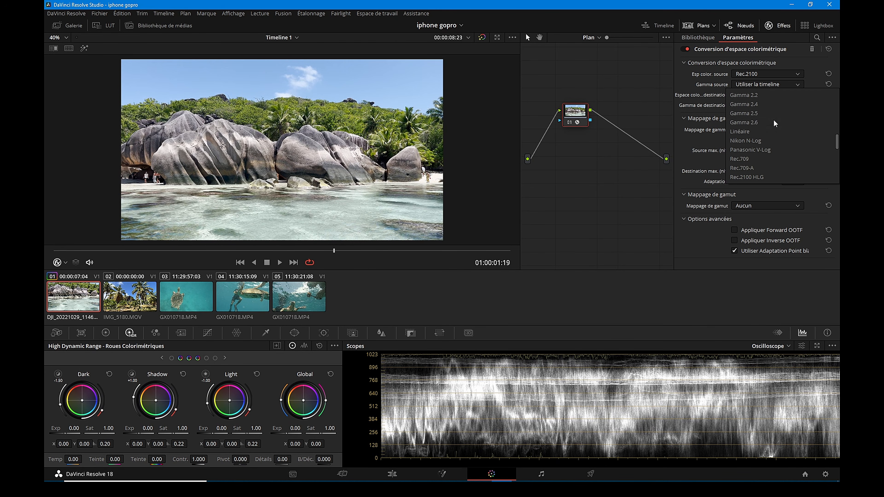
scroll(775, 134, "down", 3)
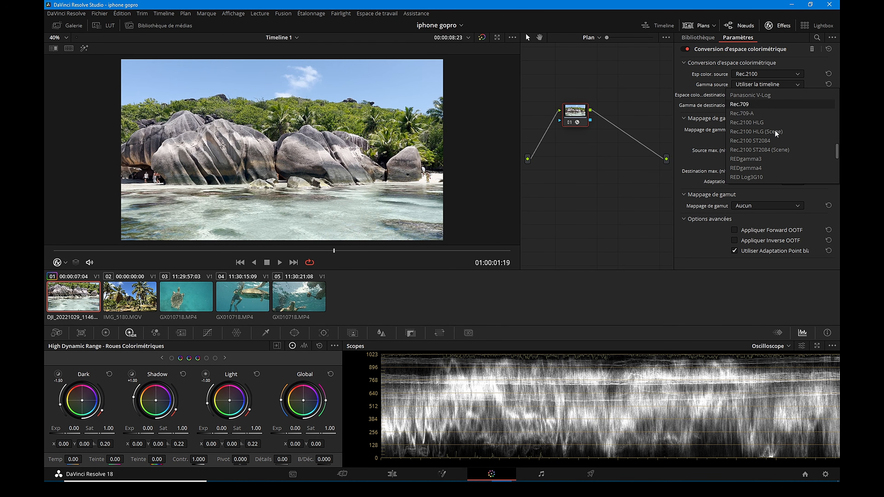
left_click(757, 124)
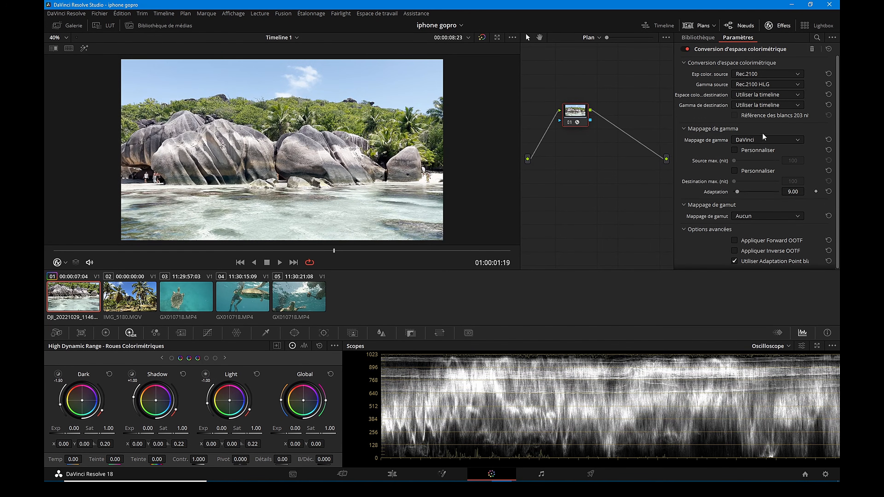
Compare the DJI clip with its grade bypassed and enabled, and check it against the IMG_5180.MOV clip
left_click(482, 37)
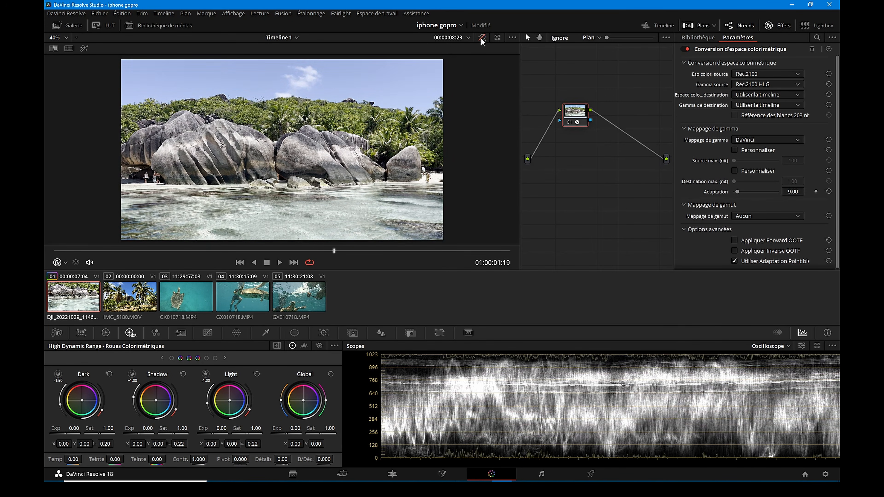
left_click(482, 37)
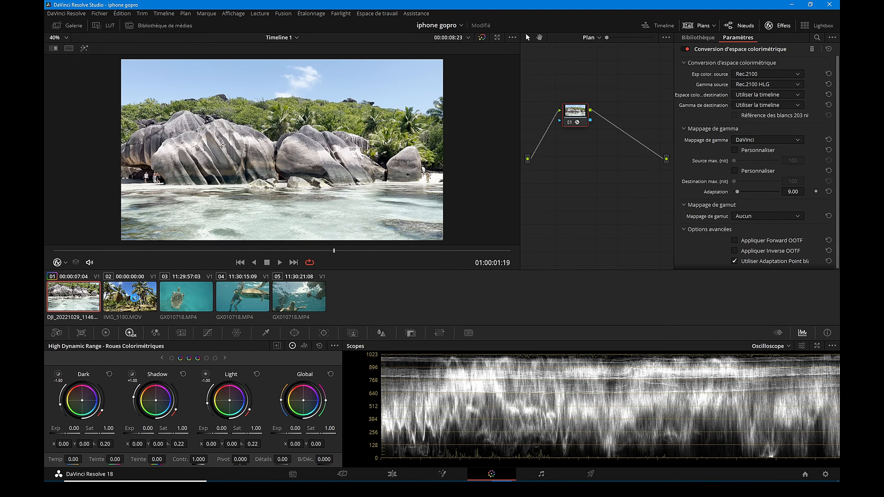
left_click(130, 298)
left_click(89, 299)
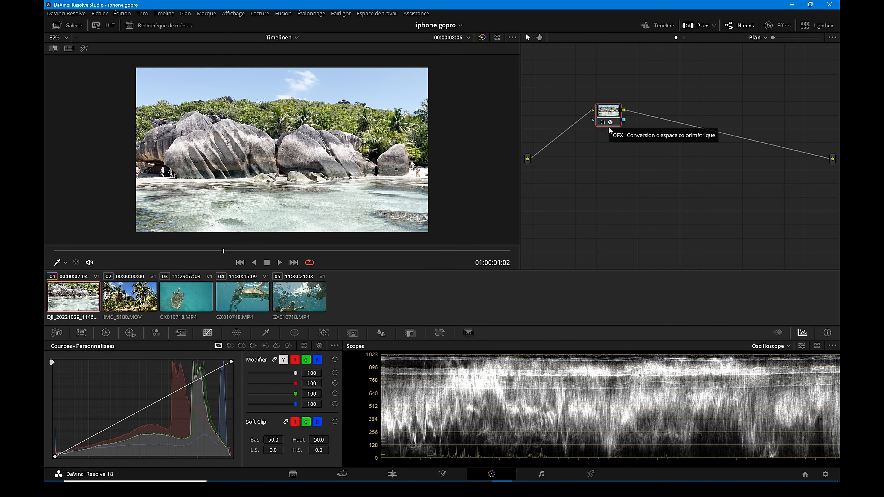
Move the colour space conversion node nearer the output and add a serial node before it
left_click_drag(612, 115, 724, 102)
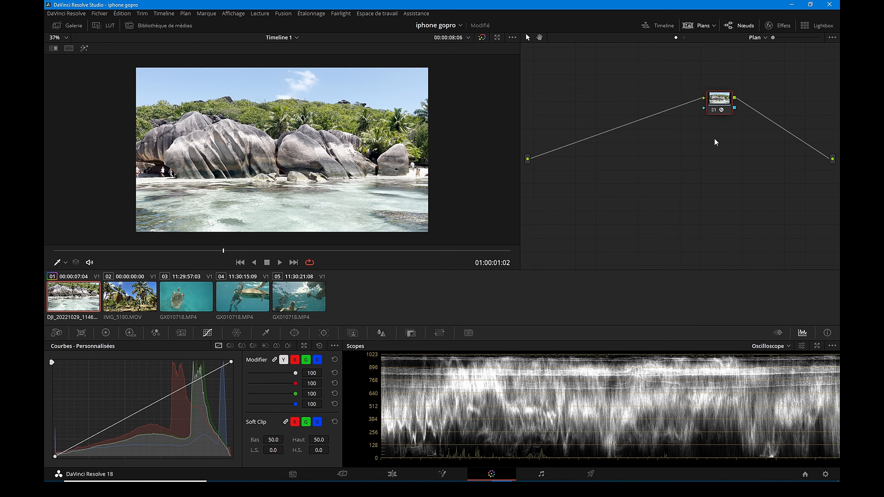
key("shift+s")
left_click_drag(716, 139, 616, 113)
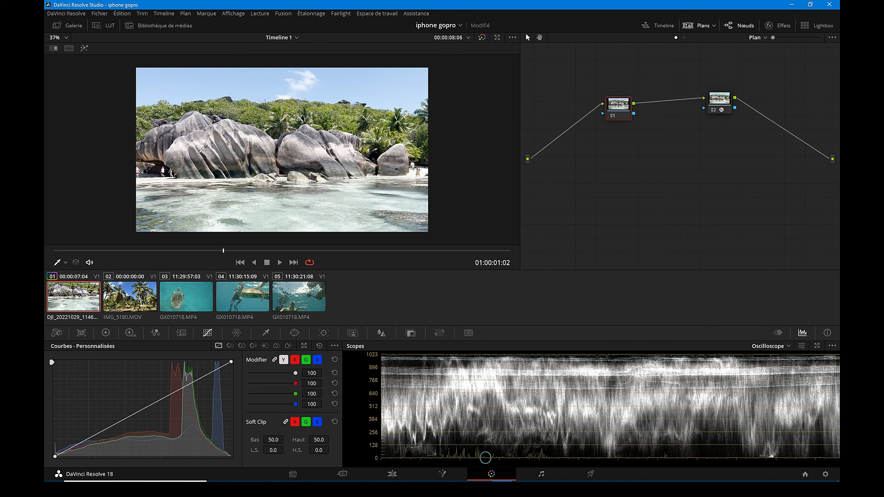
View the IMG_5180.MOV clip's image and scope for comparison, and return to the DJI clip at 01:00:01:09
left_click(140, 298)
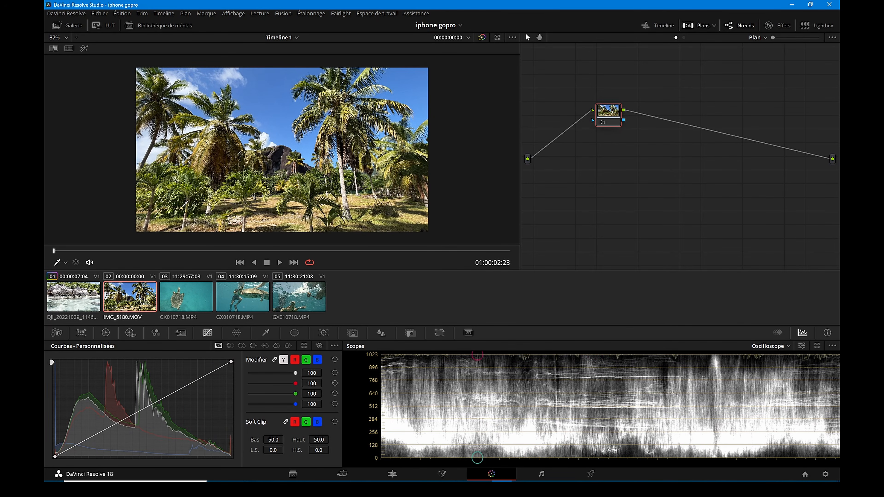
left_click(80, 303)
left_click(273, 252)
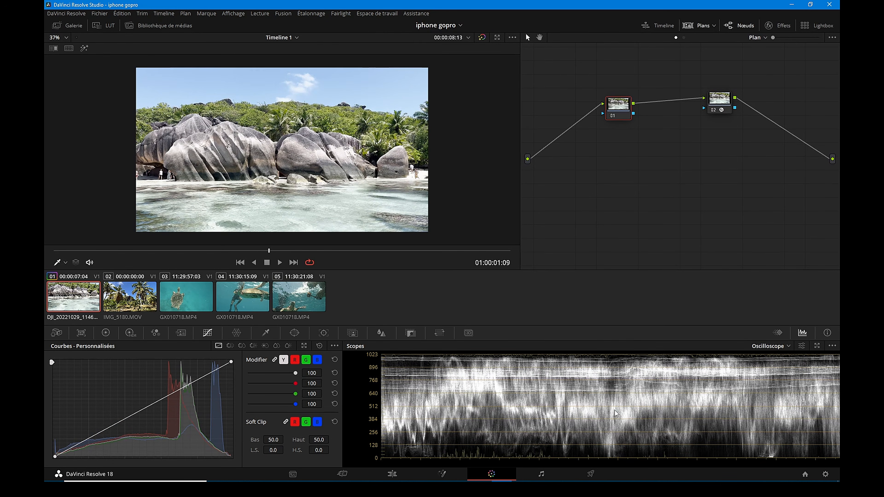
Using the IMG_5180.MOV clip as reference, lower the Offset of the DJI clip's first node to 15.60 on the primary colour wheels
left_click(139, 299)
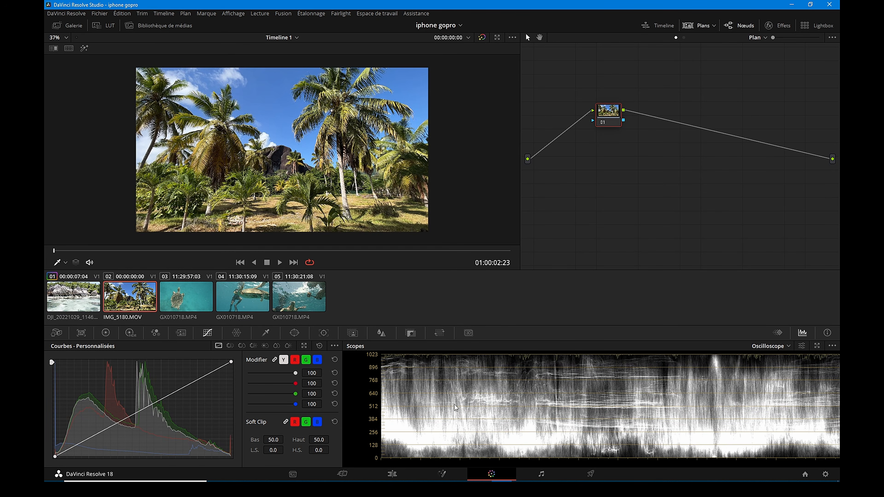
left_click(80, 297)
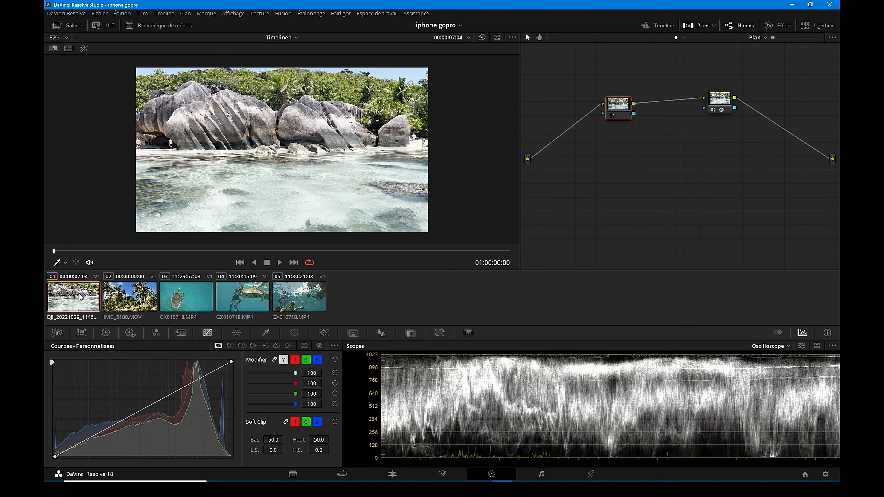
left_click(262, 252)
left_click_drag(262, 254, 258, 253)
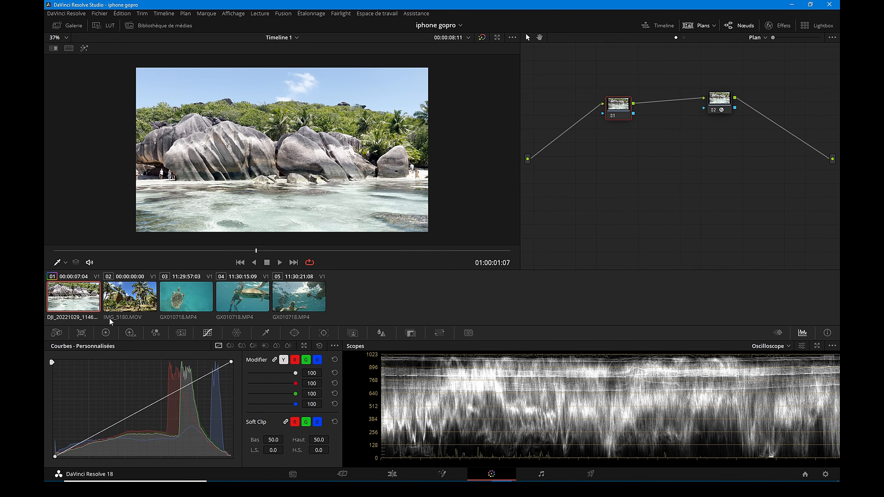
left_click(106, 334)
left_click_drag(310, 443, 209, 433)
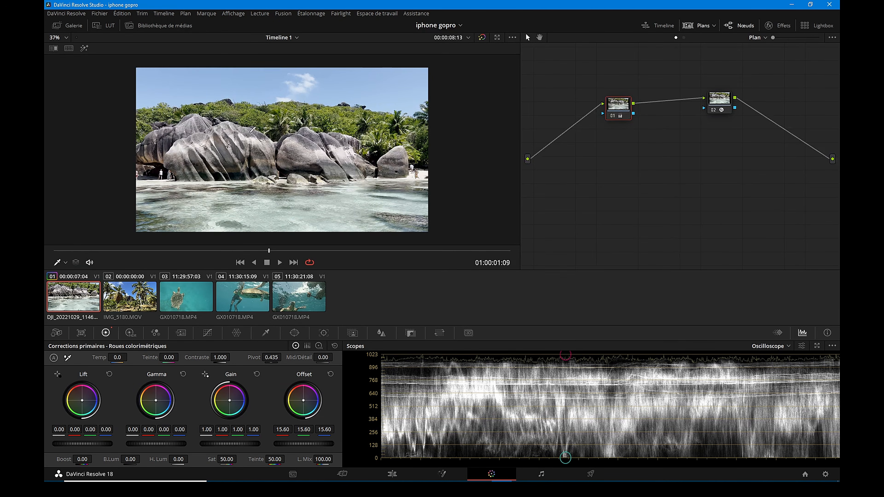
Grab a reference still of the DJI clip at 01:00:01:09 and show the still gallery
right_click(255, 114)
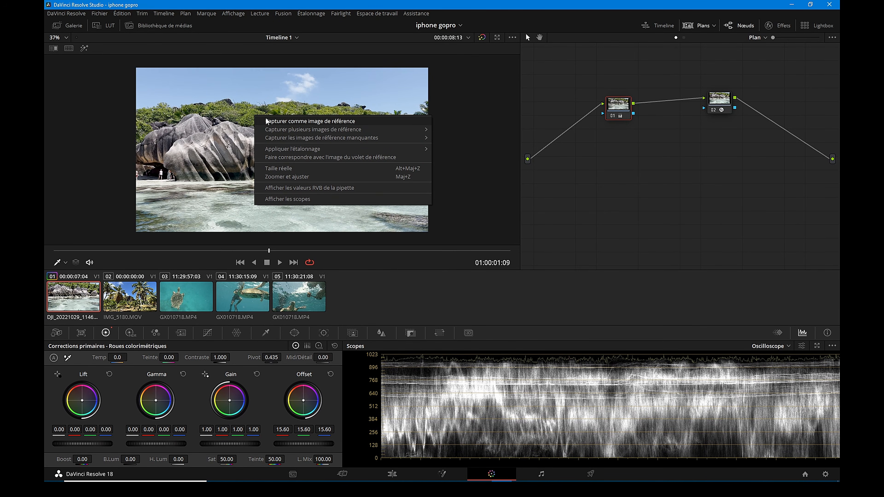
left_click(290, 120)
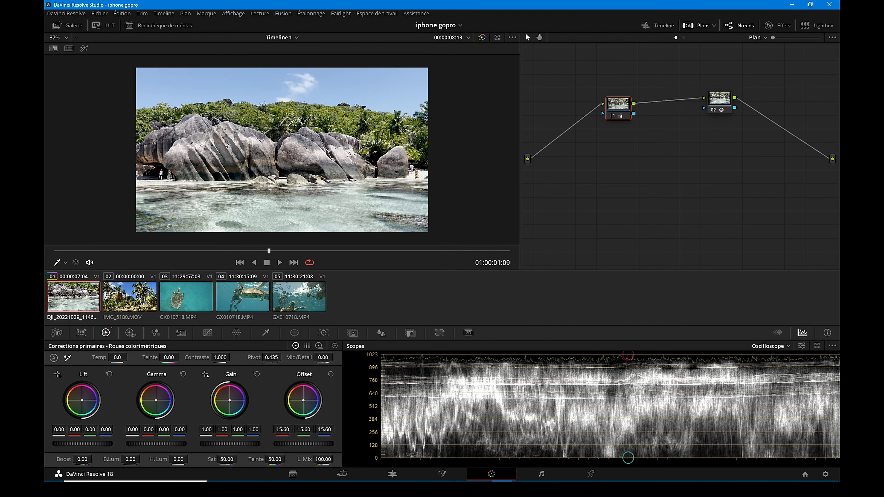
left_click(74, 25)
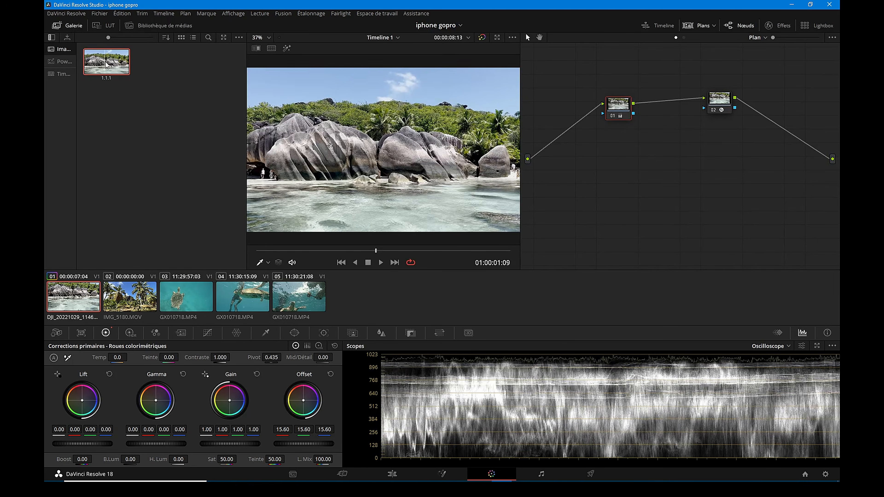
Compare the IMG_5180.MOV clip with the DJI still using an image wipe across the picture and scope, and turn the wipe off
left_click(135, 302)
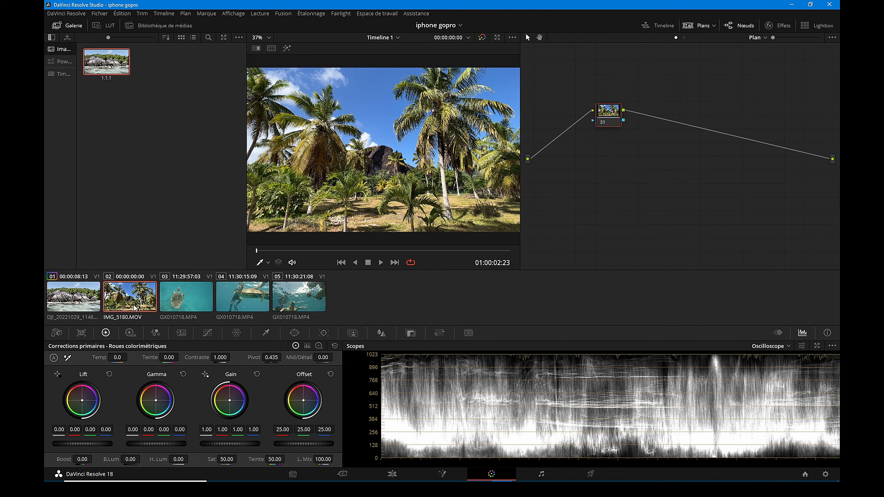
left_click(256, 48)
left_click_drag(382, 161, 385, 199)
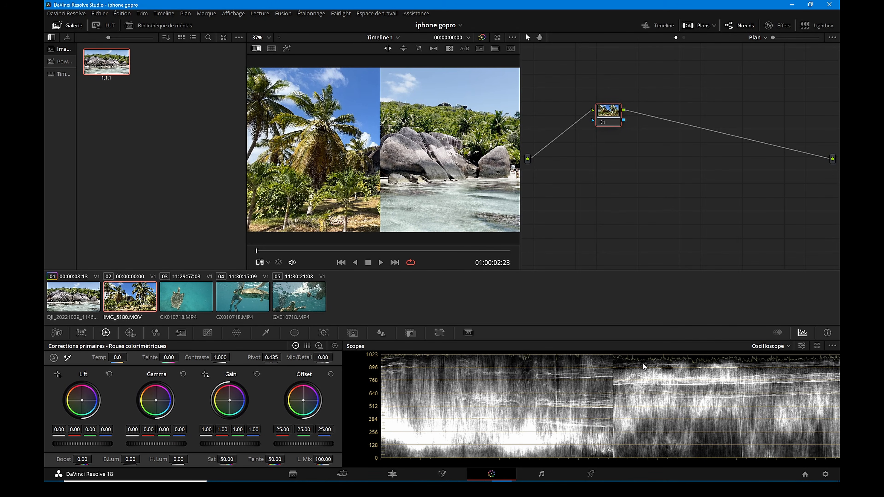
mouse_move(381, 174)
left_mouse_down()
mouse_move(393, 173)
mouse_move(374, 173)
mouse_move(442, 186)
mouse_move(386, 184)
left_mouse_up()
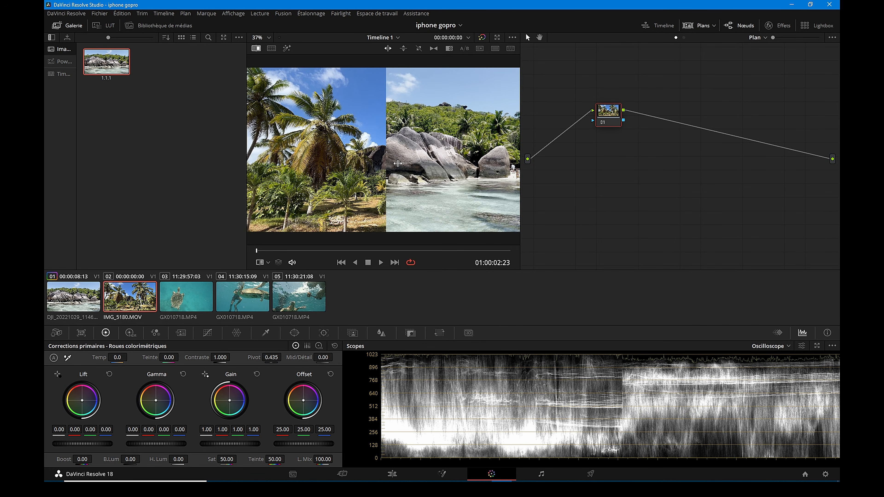
left_click_drag(386, 165, 407, 170)
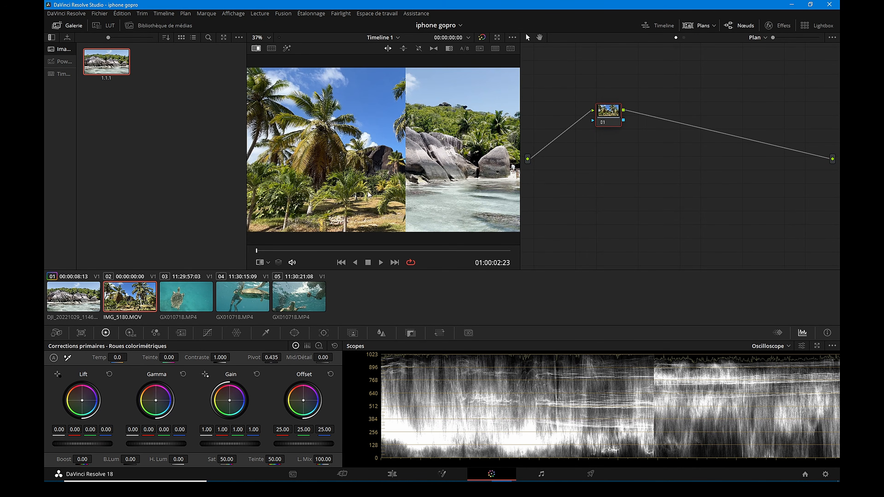
left_click_drag(405, 183, 378, 181)
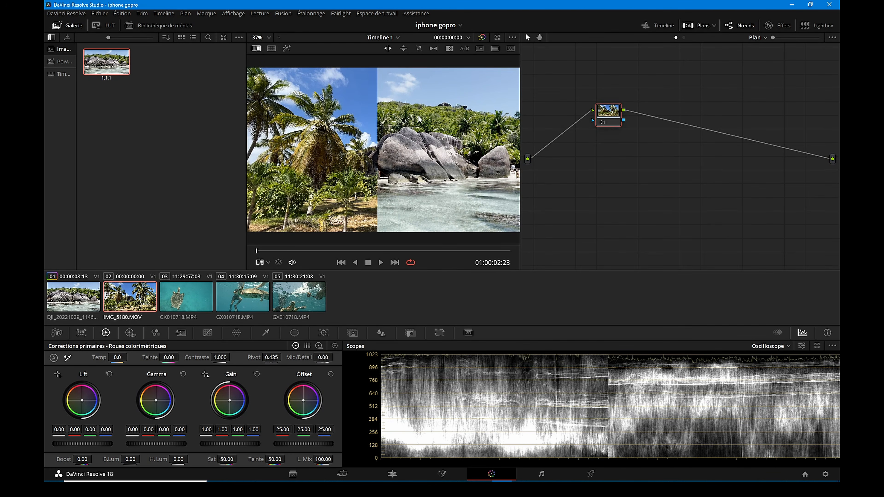
mouse_move(377, 158)
left_mouse_down()
mouse_move(332, 158)
mouse_move(393, 158)
mouse_move(378, 157)
left_mouse_up()
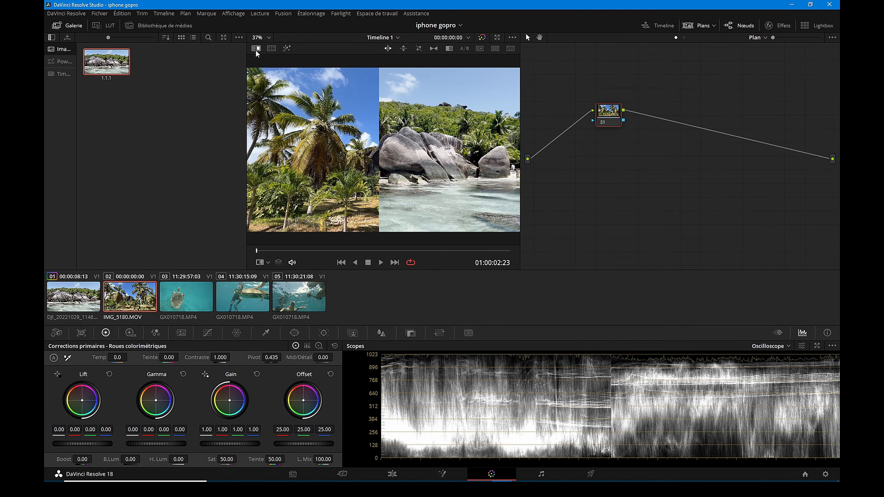
left_click(256, 48)
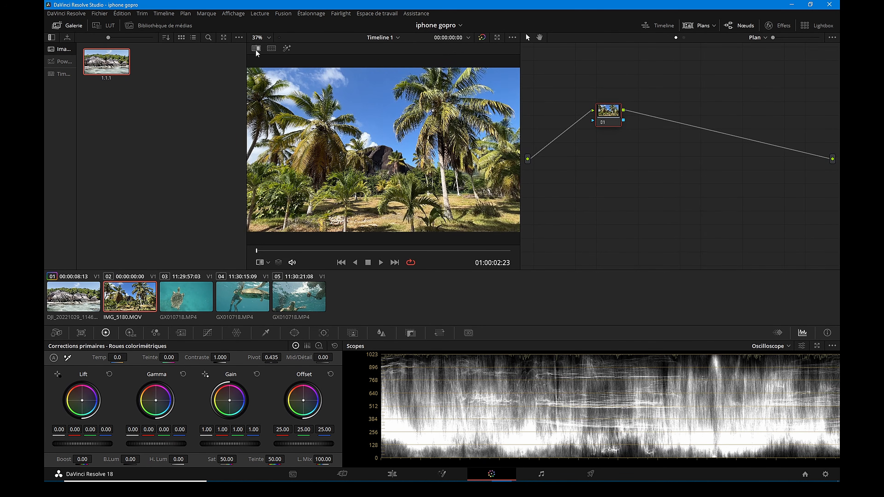
Add a serial node after the DJI clip's first node and set its saturation to 67.20
left_click(73, 302)
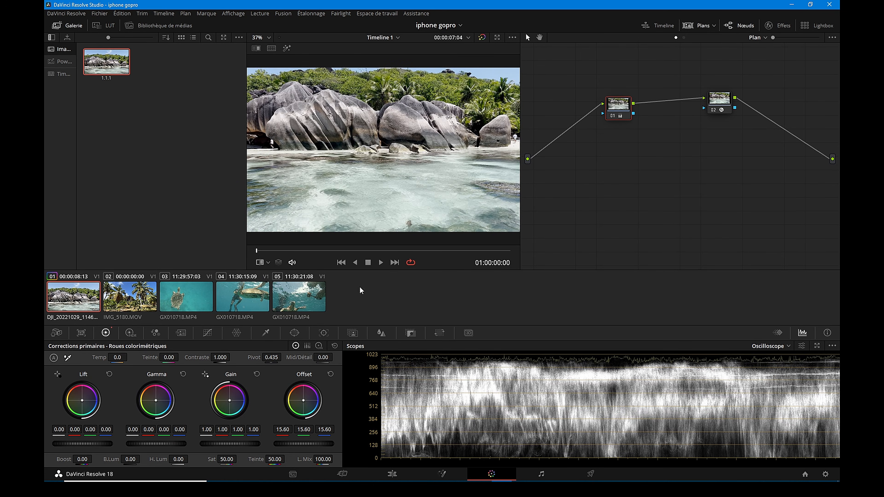
left_click(381, 251)
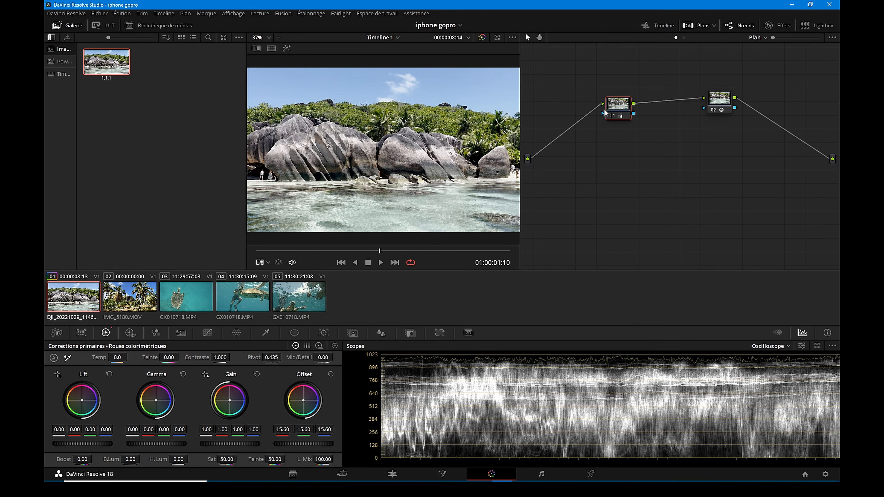
left_click_drag(617, 113, 574, 115)
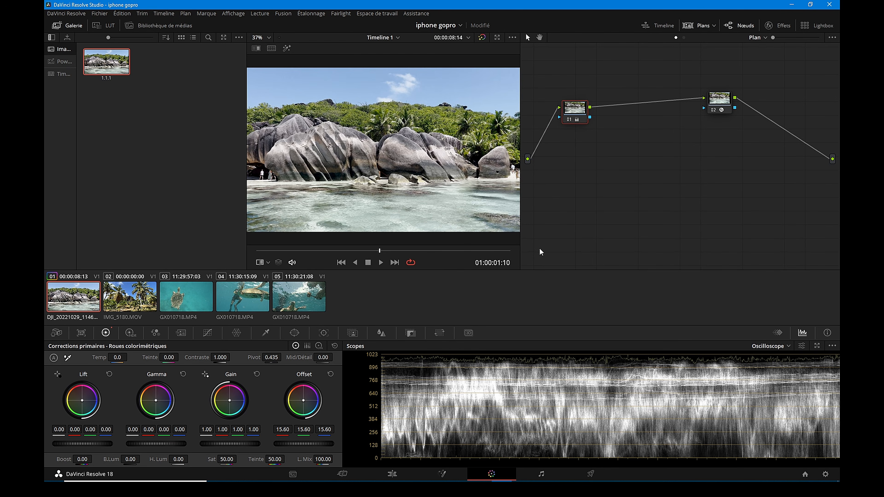
key("alt+s")
left_click_drag(617, 112, 610, 112)
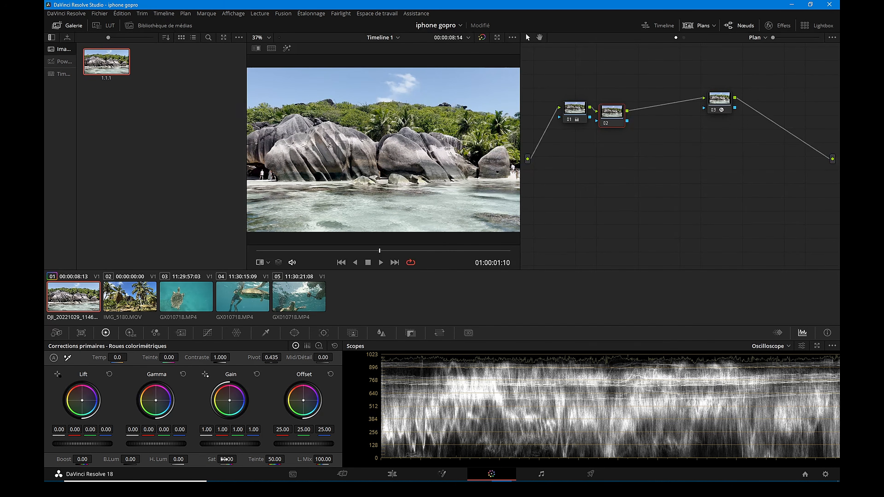
left_click_drag(227, 459, 240, 459)
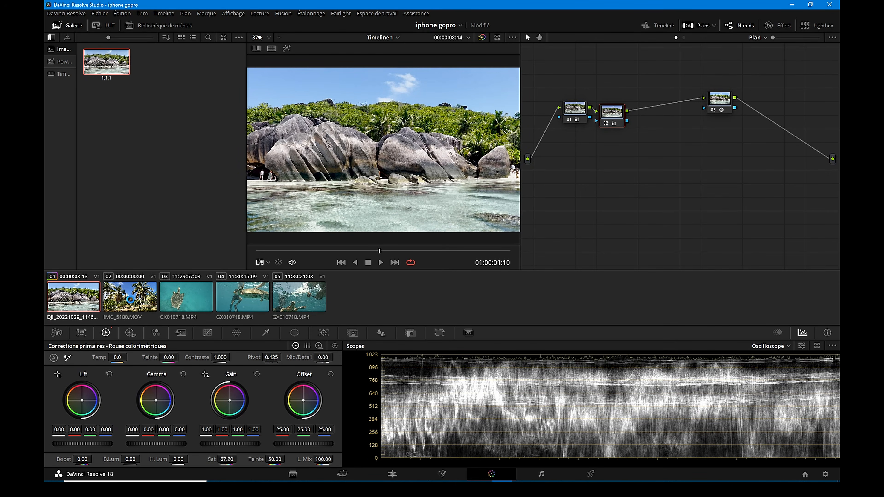
Compare the DJI clip's rocks and vegetation at 93% magnification with the rock and palms in the IMG_5180.MOV clip
left_click(130, 299)
left_click(74, 307)
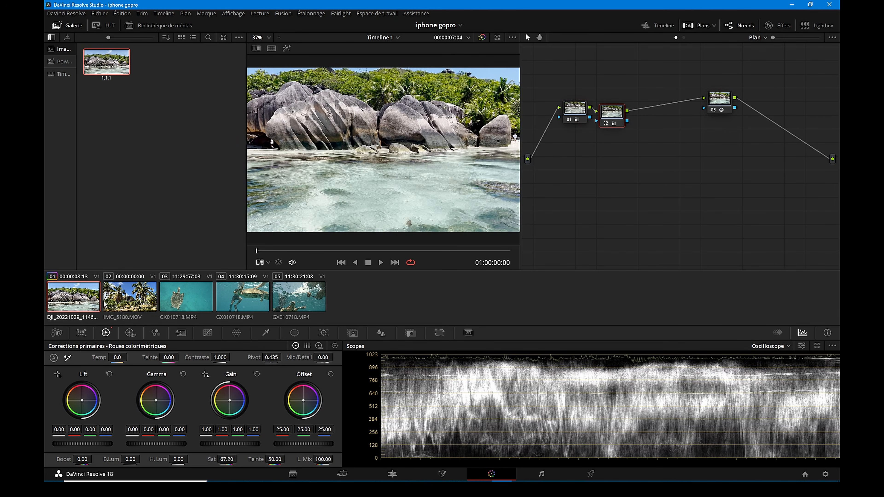
key("space")
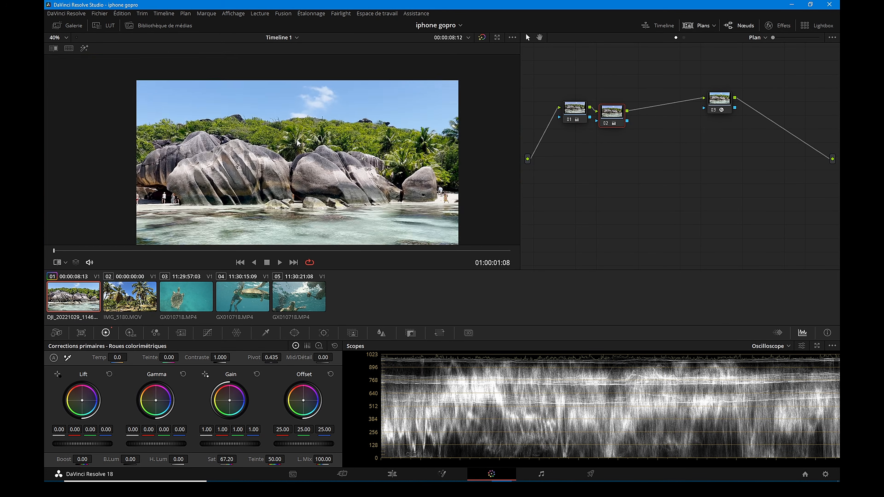
scroll(301, 140, "up", 7)
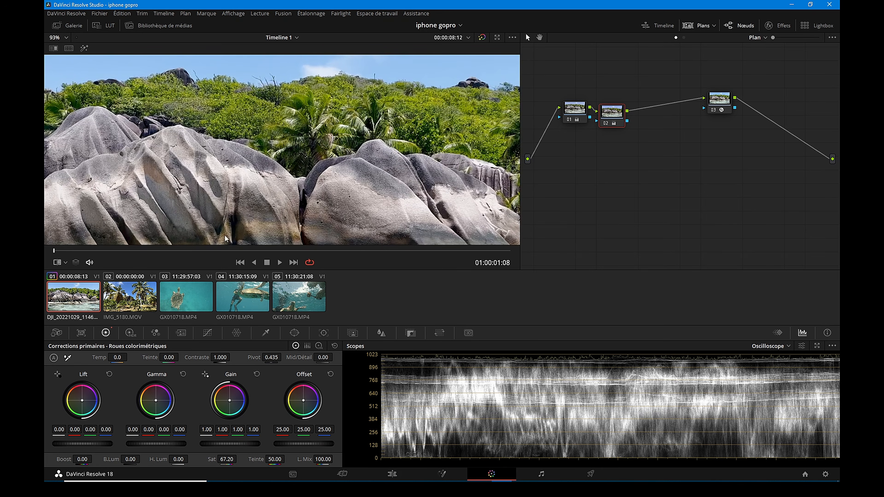
left_click(128, 297)
left_click_drag(240, 176, 306, 75)
left_click_drag(271, 201, 385, 208)
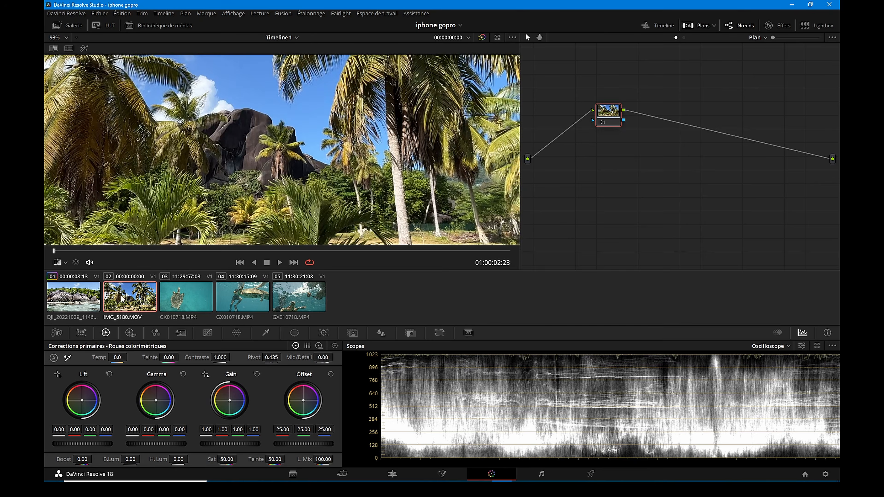
left_click(96, 300)
left_click(122, 306)
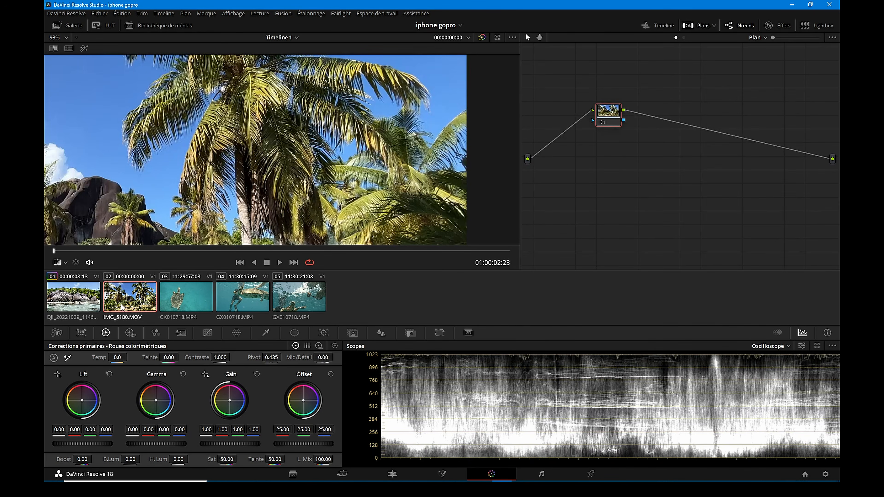
left_click_drag(339, 214, 337, 181)
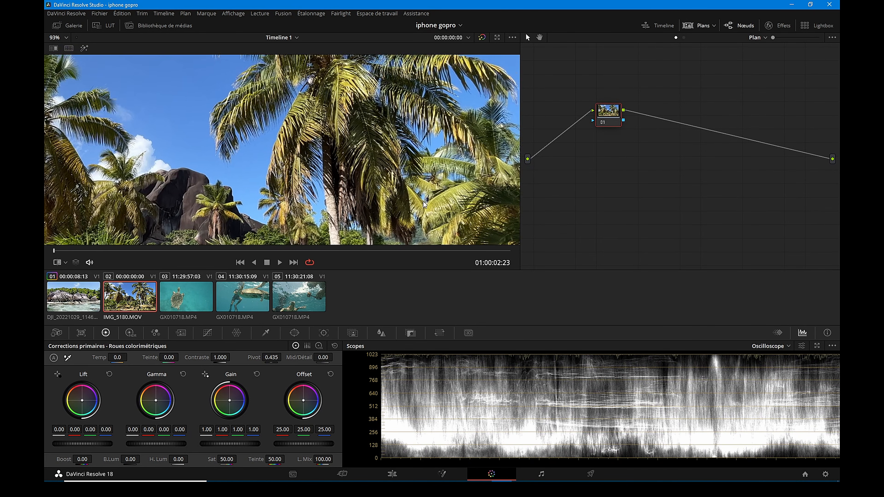
Compare the greenery and sky of the DJI clip with those of IMG_5180.MOV, first magnified and then in a wider view
left_click(90, 301)
left_click_drag(341, 132, 342, 184)
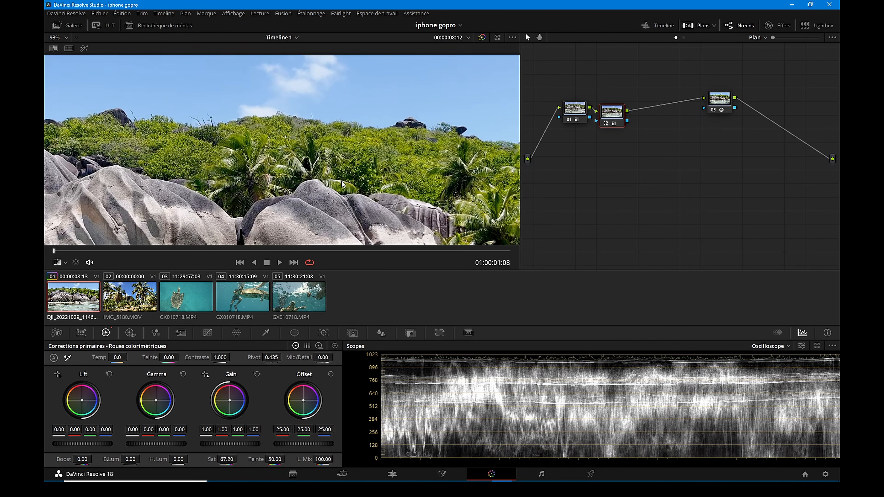
left_click_drag(238, 163, 265, 184)
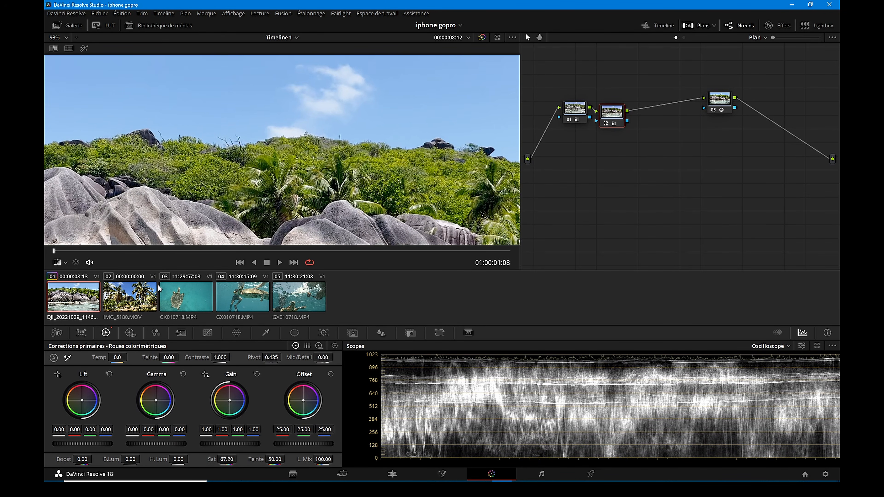
left_click(134, 296)
left_click_drag(313, 136, 290, 134)
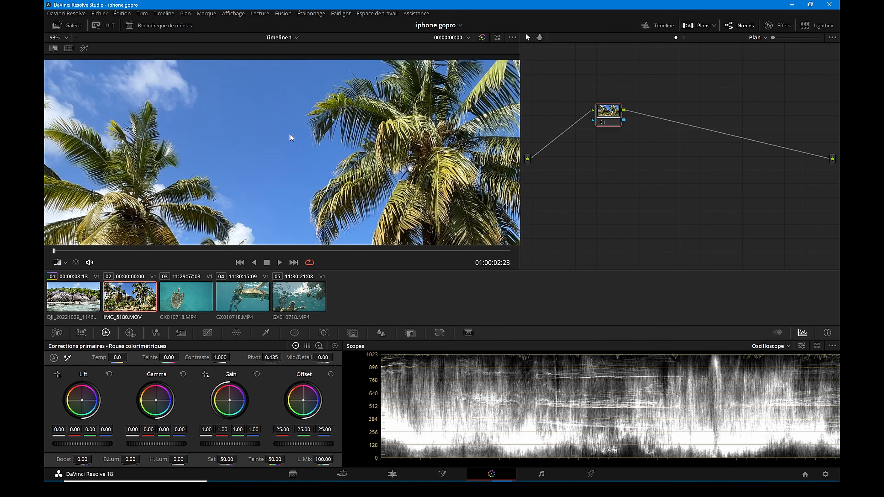
left_click(67, 299)
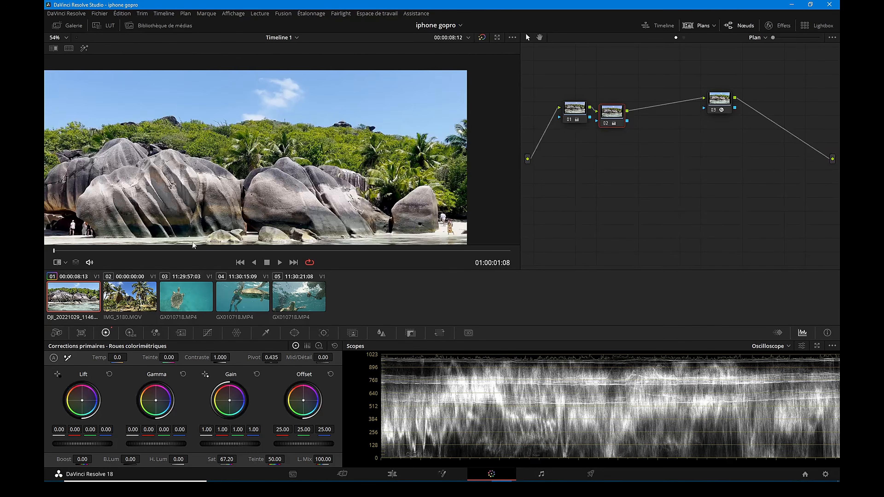
left_click(132, 303)
left_click(97, 300)
Add a serial node after the DJI clip's second node, show its curves, and check the picture against IMG_5180.MOV
left_click(601, 116)
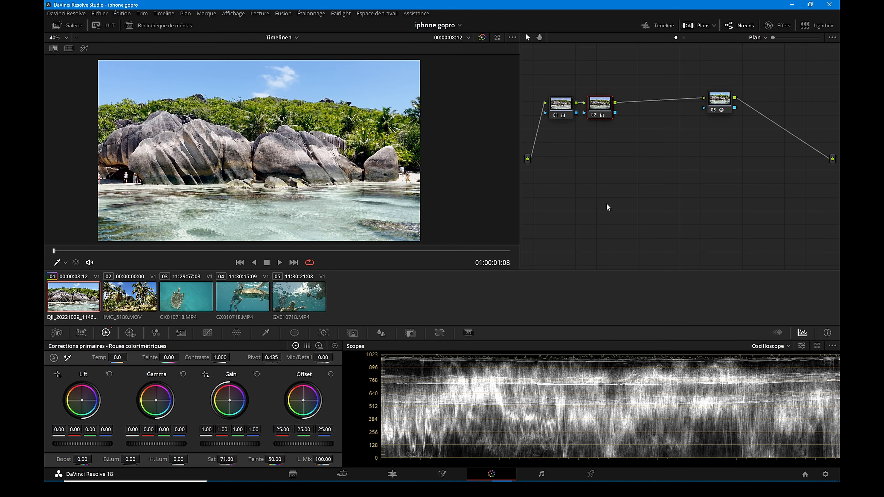
key("alt+s")
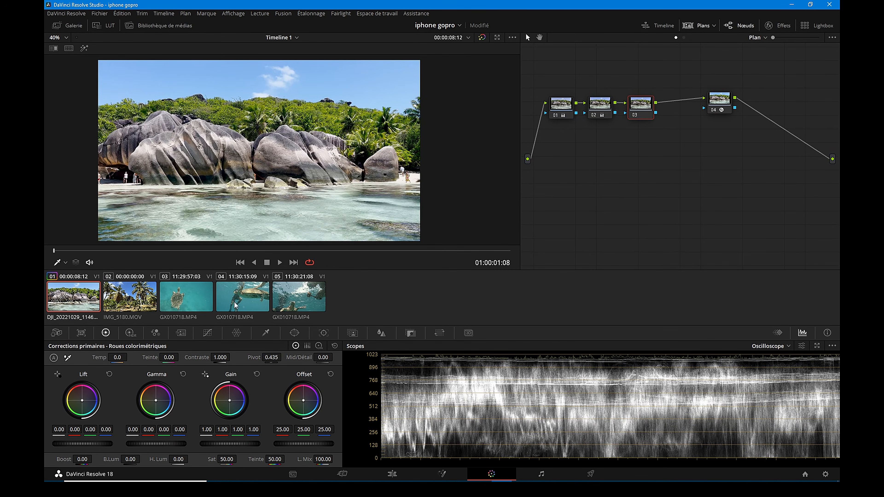
left_click(208, 333)
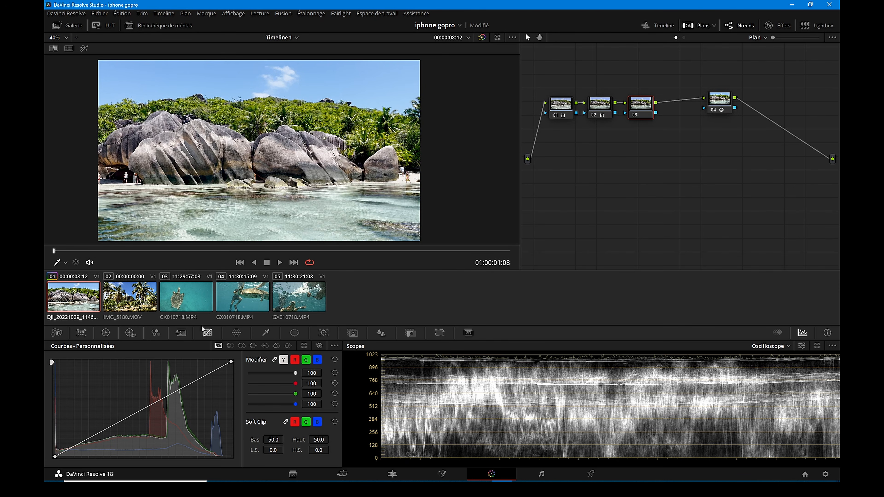
left_click(142, 297)
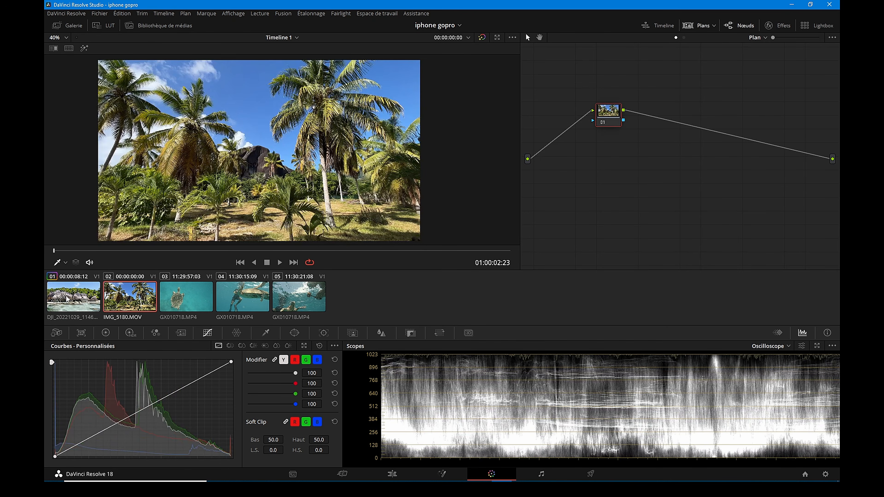
left_click(80, 298)
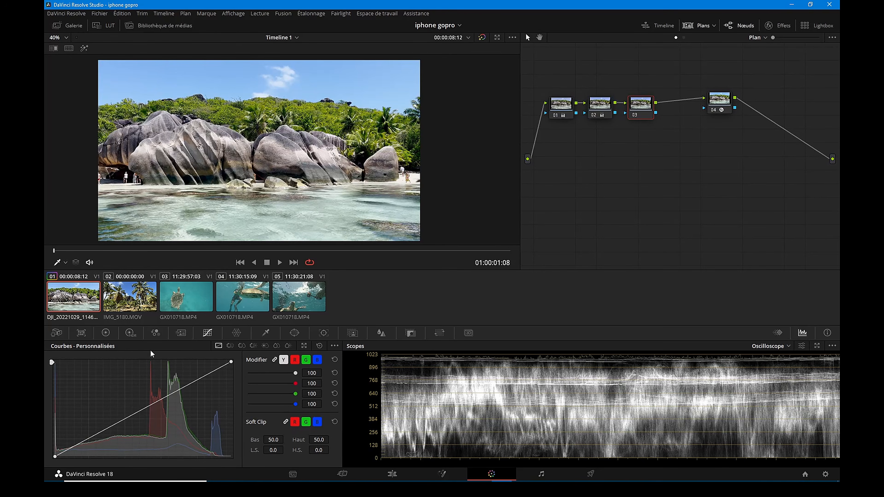
Sample the DJI sky for Hue vs Lum, set its luminance gain to 0.68 at hue 117.97, and compare it with IMG_5180.MOV
left_click(253, 346)
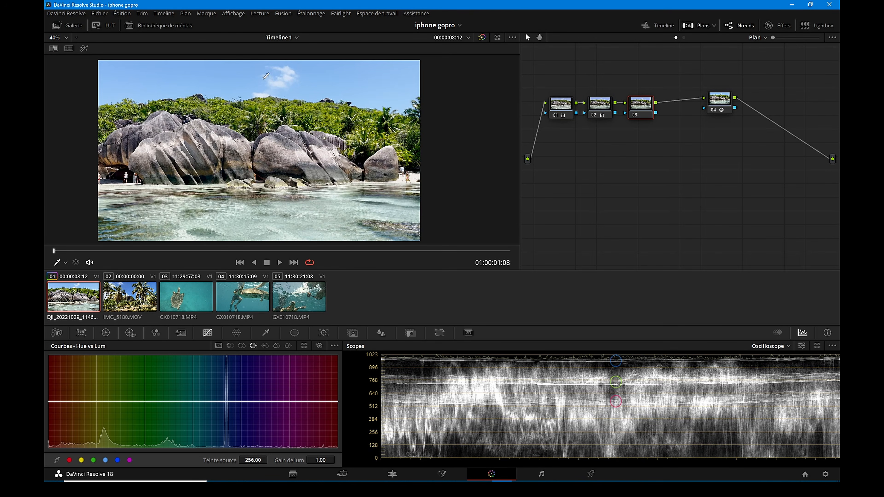
left_click(246, 76)
left_click_drag(228, 402, 225, 447)
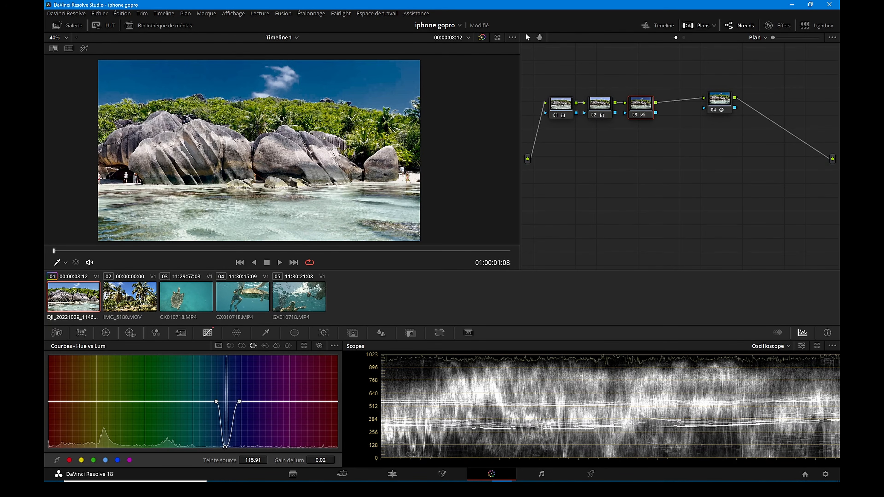
left_click_drag(232, 449, 226, 427)
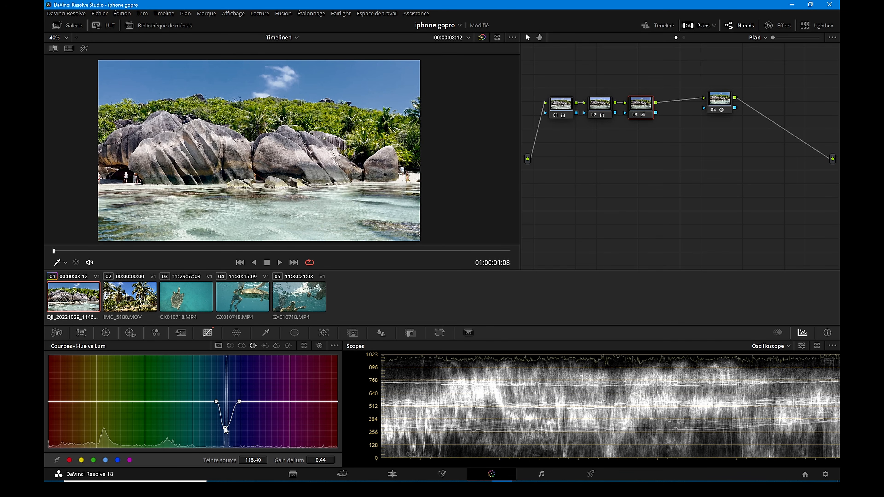
mouse_move(225, 427)
left_mouse_down()
mouse_move(228, 440)
mouse_move(226, 417)
left_mouse_up()
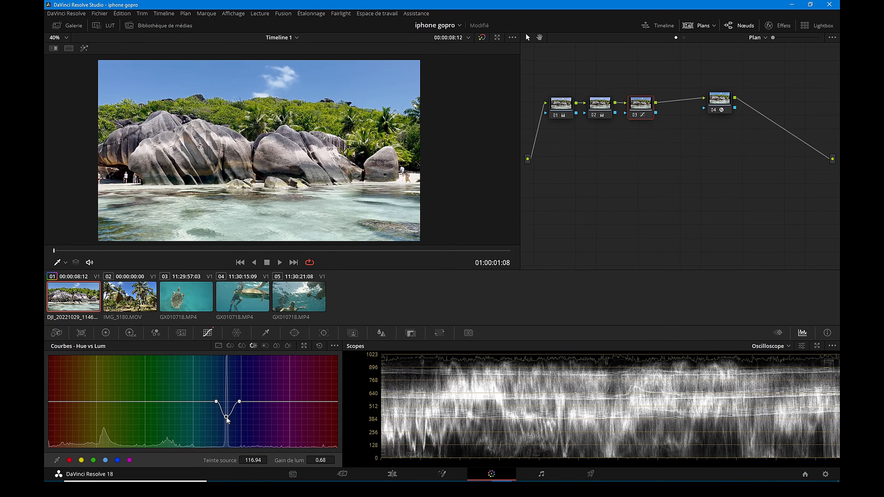
left_click_drag(226, 417, 227, 417)
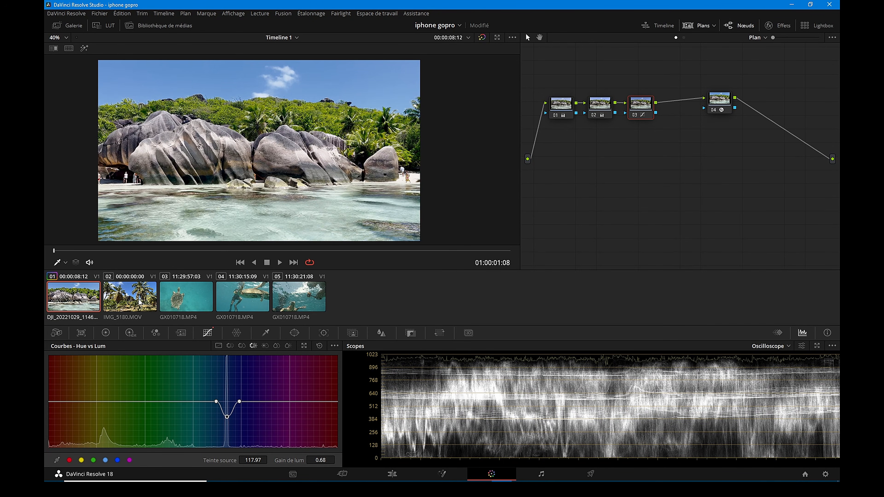
left_click(141, 303)
left_click(88, 300)
left_click(130, 303)
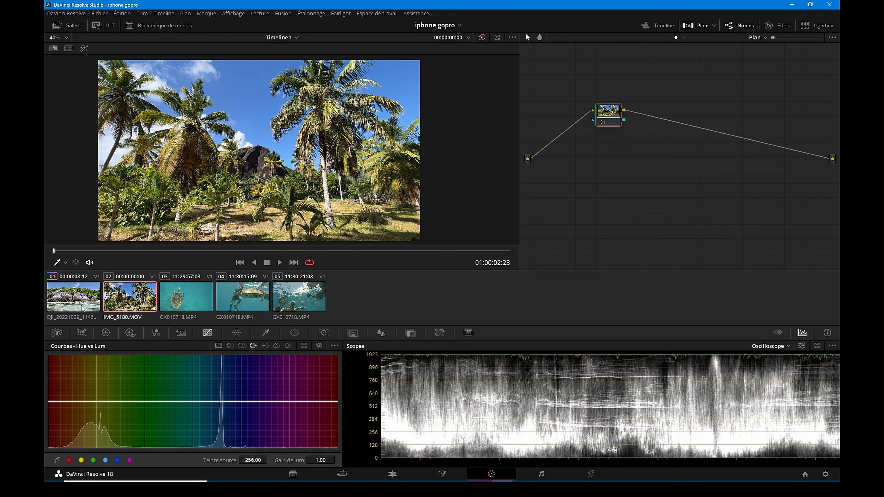
left_click(76, 300)
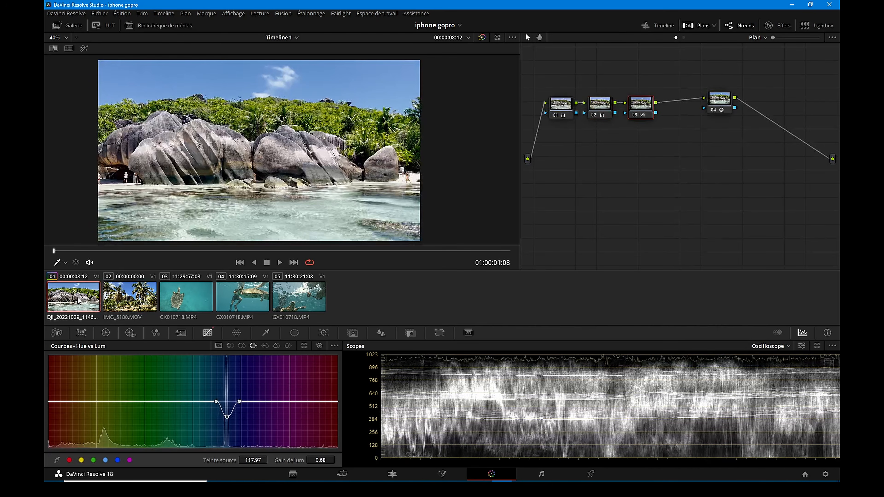
Sample the DJI sky for Hue vs Sat, set its saturation to 1.08 at hue 118.49, and compare it with IMG_5180.MOV
left_click(242, 346)
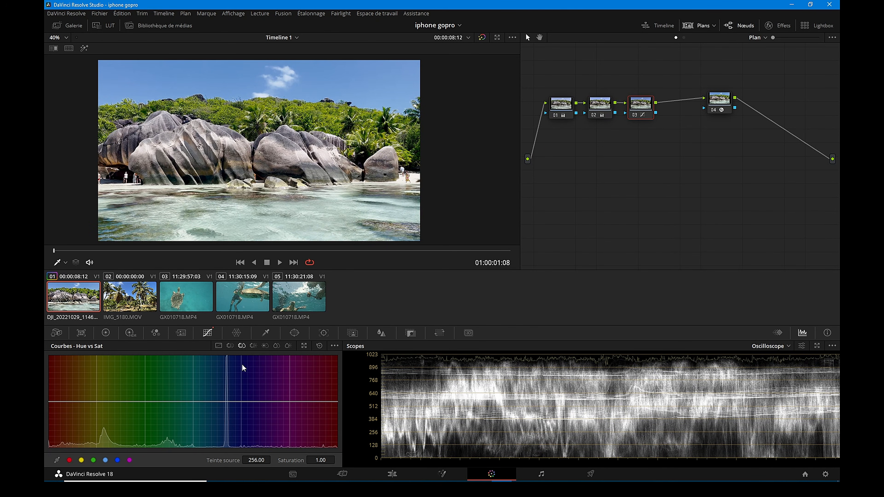
left_click(244, 83)
mouse_move(227, 401)
left_mouse_down()
mouse_move(230, 340)
mouse_move(222, 454)
mouse_move(224, 381)
mouse_move(229, 402)
left_mouse_up()
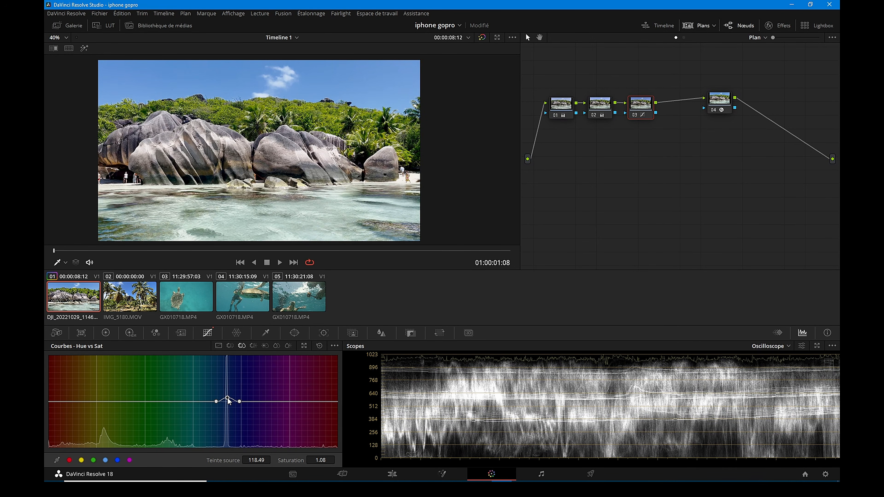
left_click(137, 298)
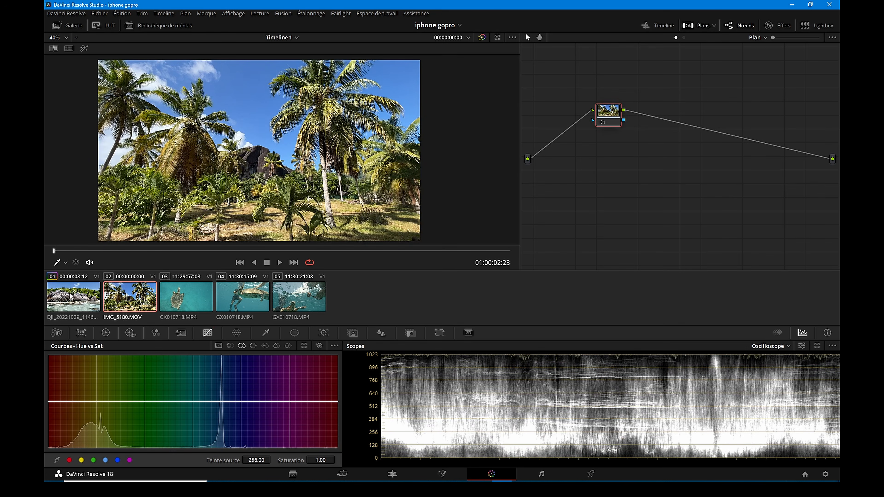
left_click(81, 305)
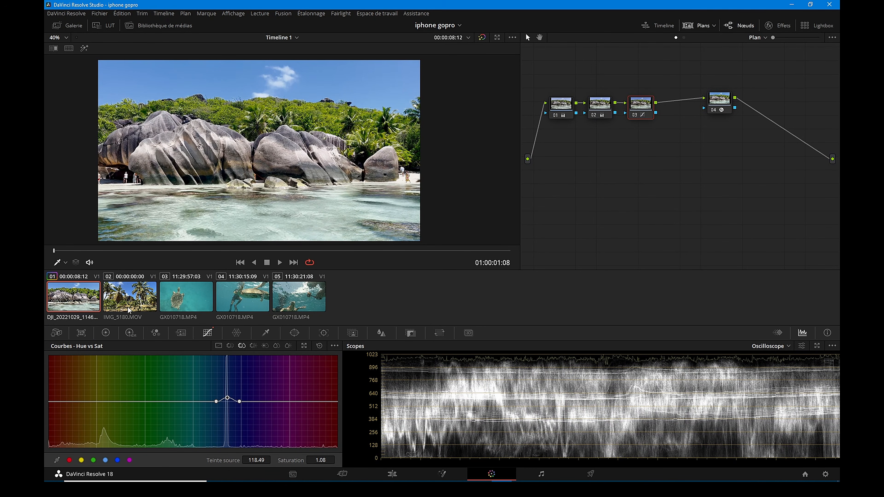
Sample the DJI sky for Hue vs Hue and shift it by 13.60 at hue 120.03, checking against the GoPro turtle clip
left_click(229, 346)
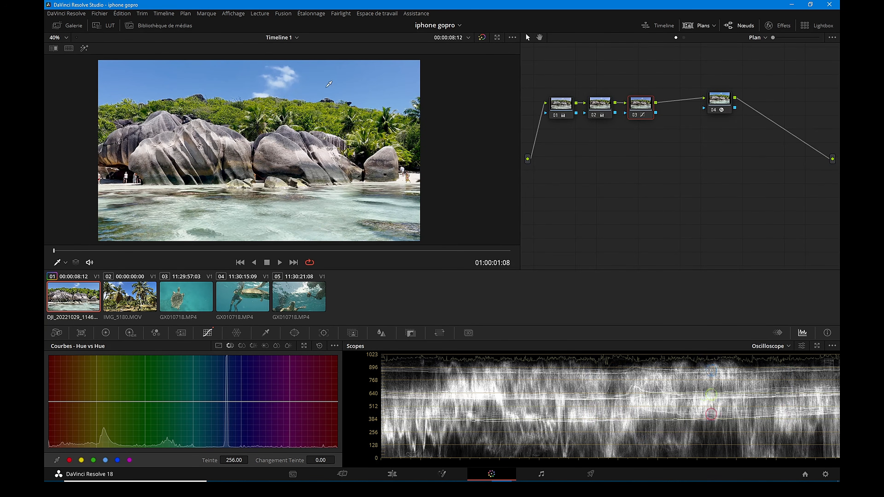
left_click(331, 75)
mouse_move(228, 401)
left_mouse_down()
mouse_move(227, 430)
mouse_move(227, 401)
left_mouse_up()
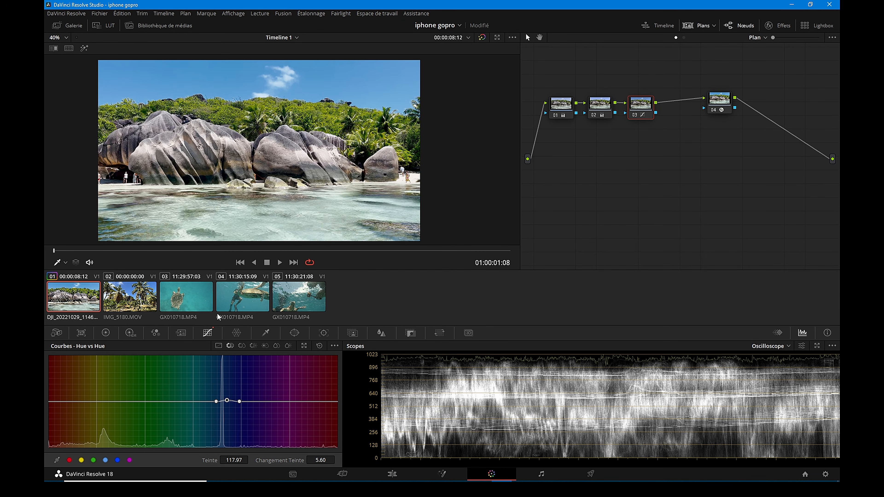
left_click(235, 301)
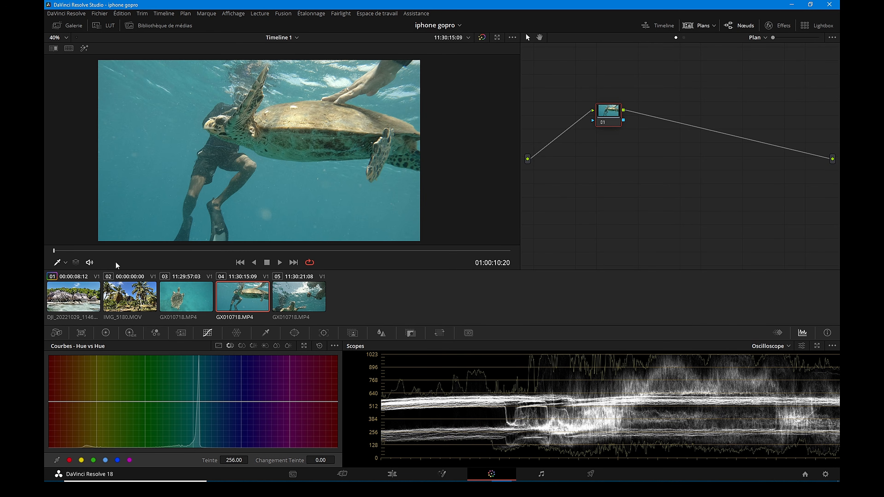
left_click(75, 300)
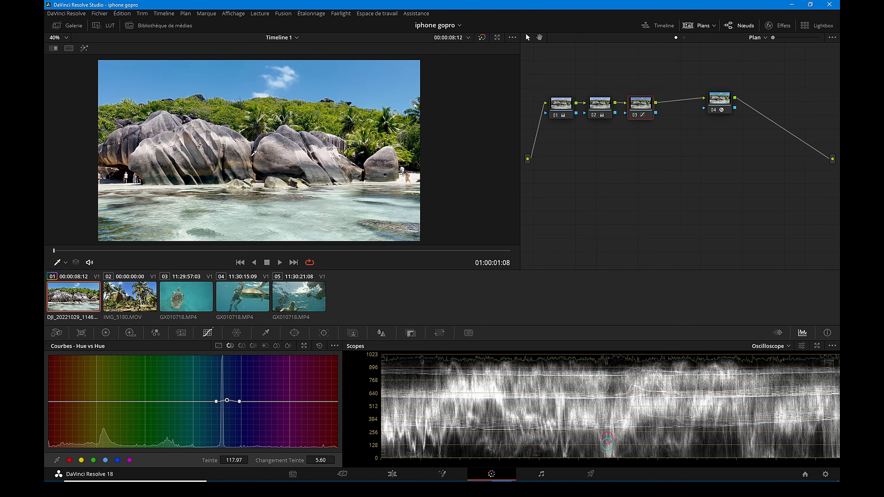
left_click_drag(227, 400, 229, 398)
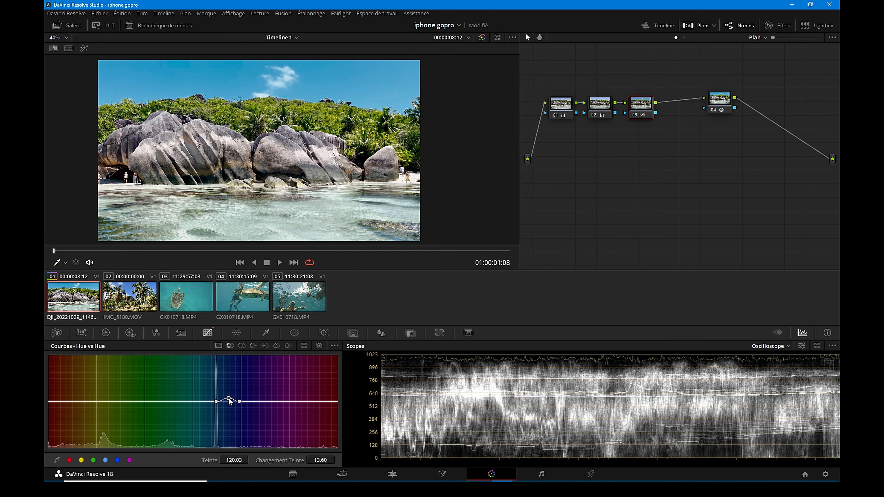
Lower the sky point on the DJI clip's Hue vs Sat curve to 0.84 at hue 117.97 and advance the playhead one second
left_click(242, 345)
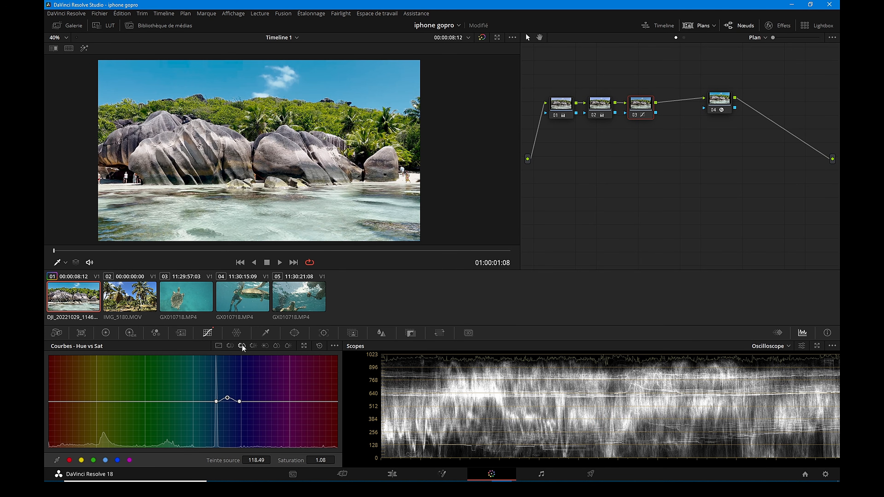
left_click_drag(228, 400, 227, 410)
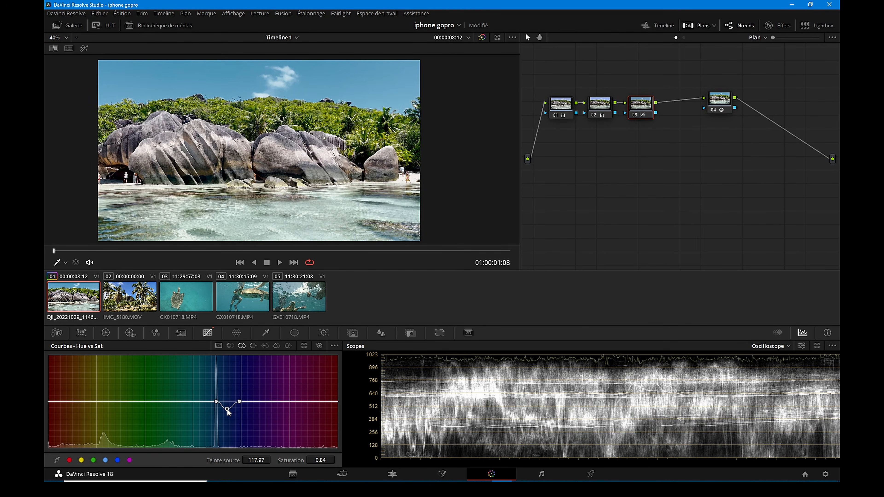
key("shift+Right")
Inspect the DJI clip's sky and treeline magnified, and set the Hue vs Lum sky point to gain 0.76 at hue 119.00
left_click(253, 346)
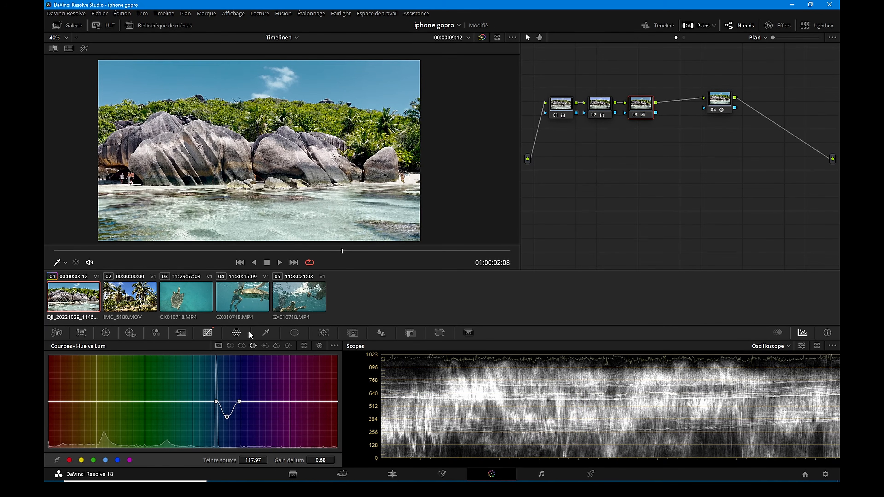
left_click(229, 346)
left_click(254, 346)
scroll(249, 97, "up", 2)
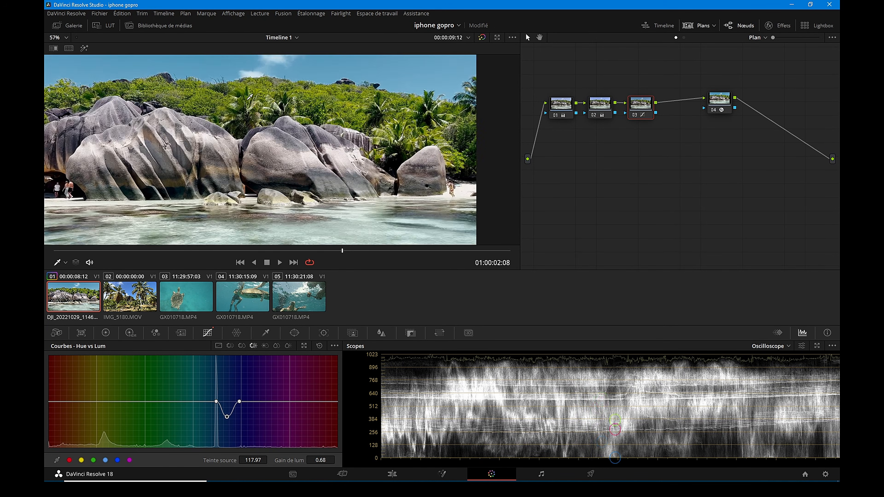
left_click_drag(262, 79, 261, 145)
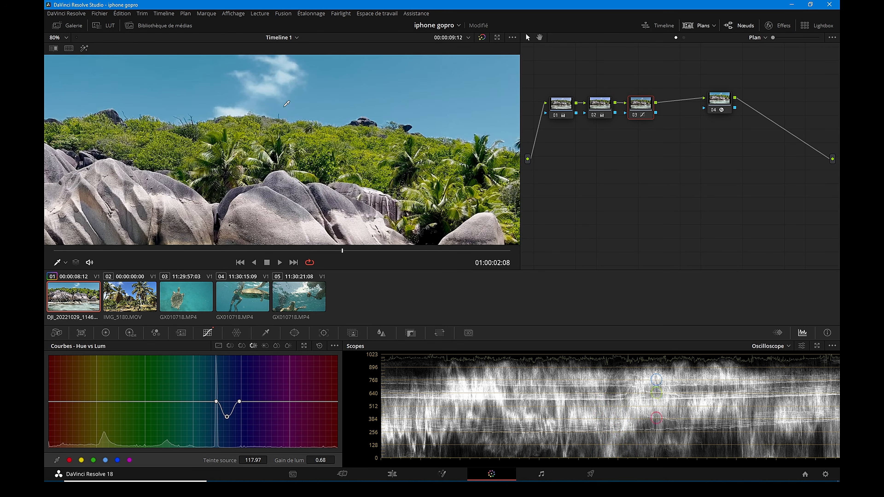
scroll(299, 119, "up", 1)
scroll(299, 119, "up", 1)
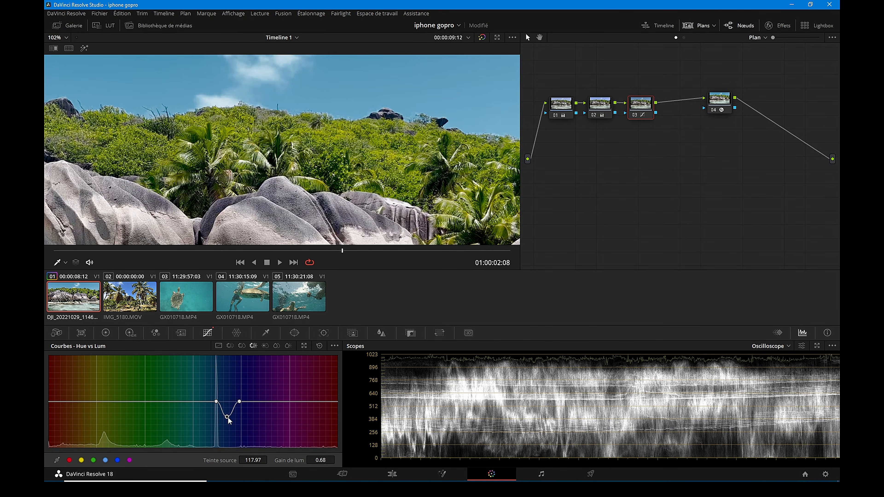
left_click_drag(227, 418, 228, 414)
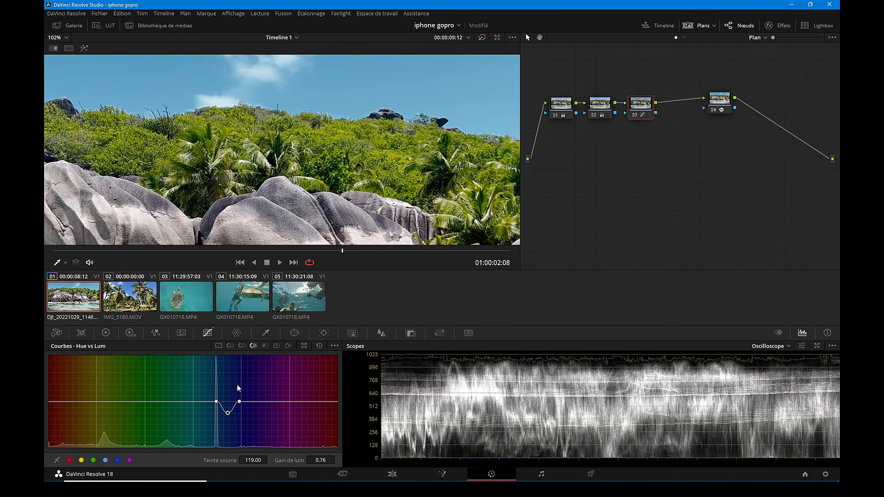
Set the DJI sky's Hue vs Sat point to 0.69 at hue 120.03 and compare the wider view with IMG_5180.MOV
scroll(294, 173, "down", 4)
left_click_drag(228, 413, 229, 412)
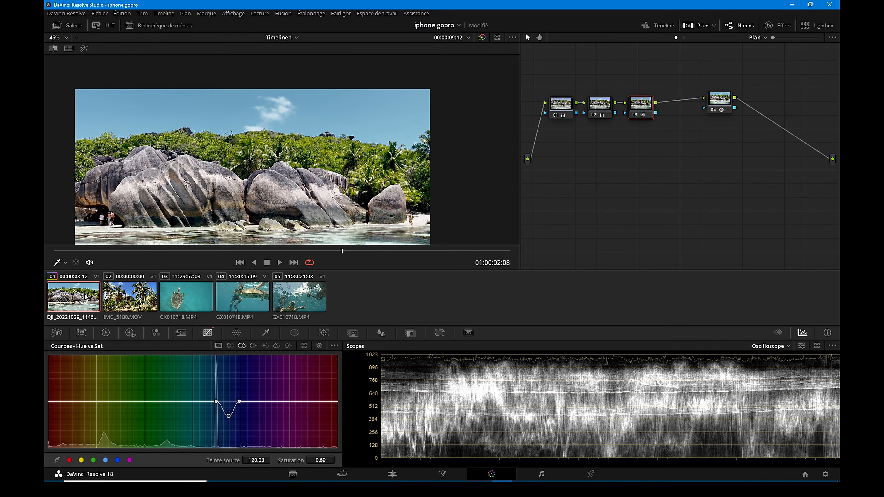
left_click(138, 301)
left_click(89, 301)
left_click(119, 300)
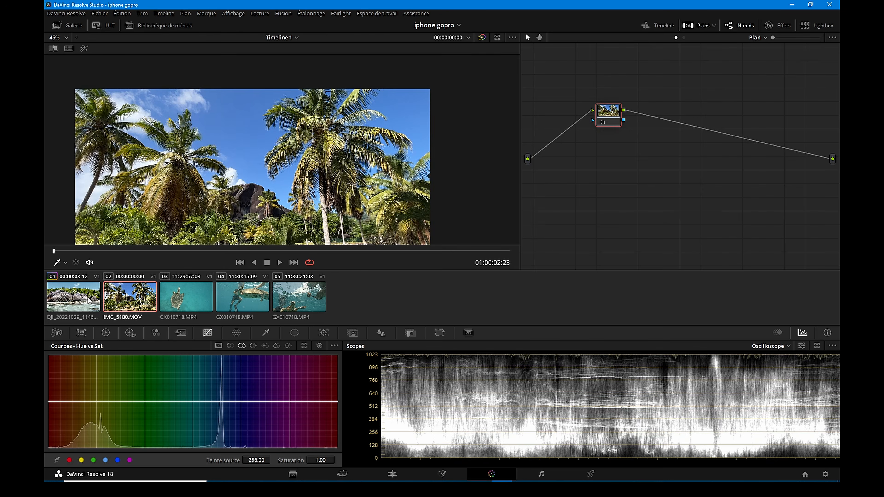
left_click(82, 300)
Sample the blue sky between the palms of IMG_5180.MOV in the Color Warper and shift that point's hue to 0.43
left_click(128, 298)
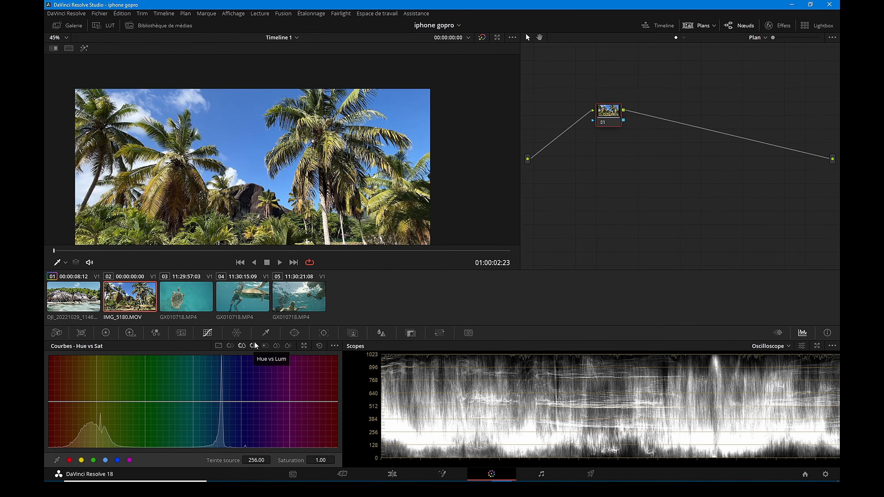
left_click(240, 331)
left_click(232, 333)
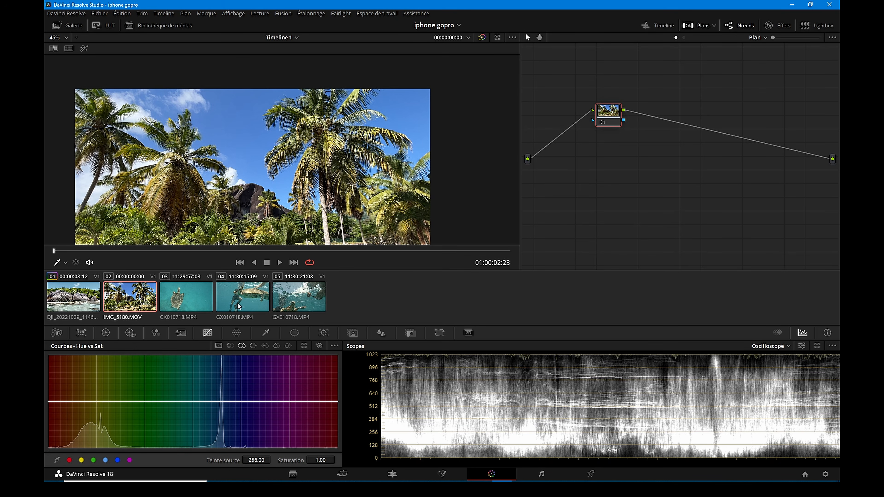
left_click(236, 333)
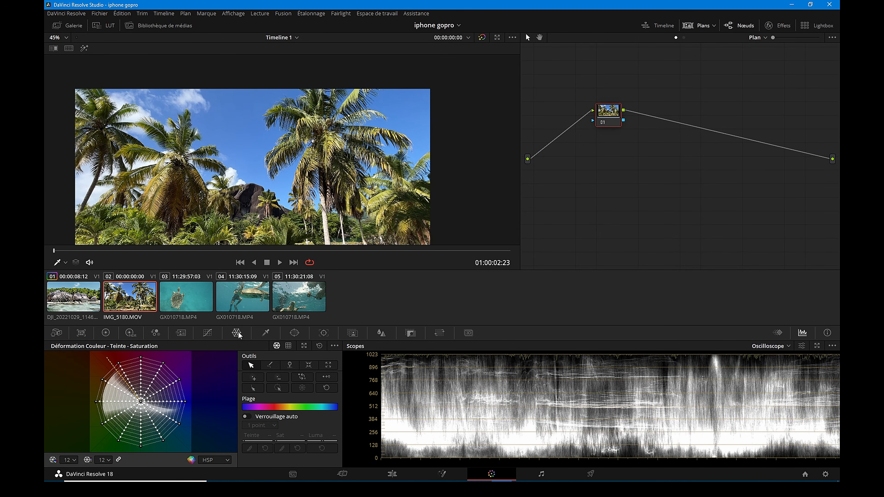
left_click(244, 122)
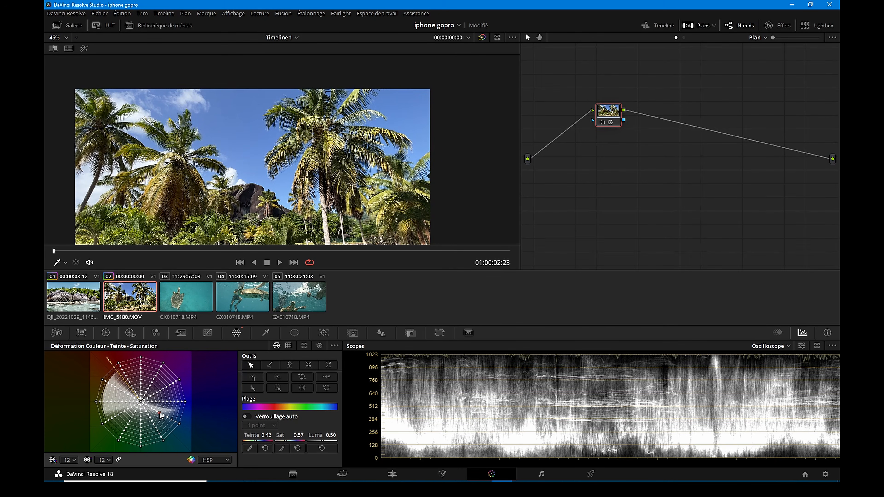
left_click_drag(160, 413, 161, 415)
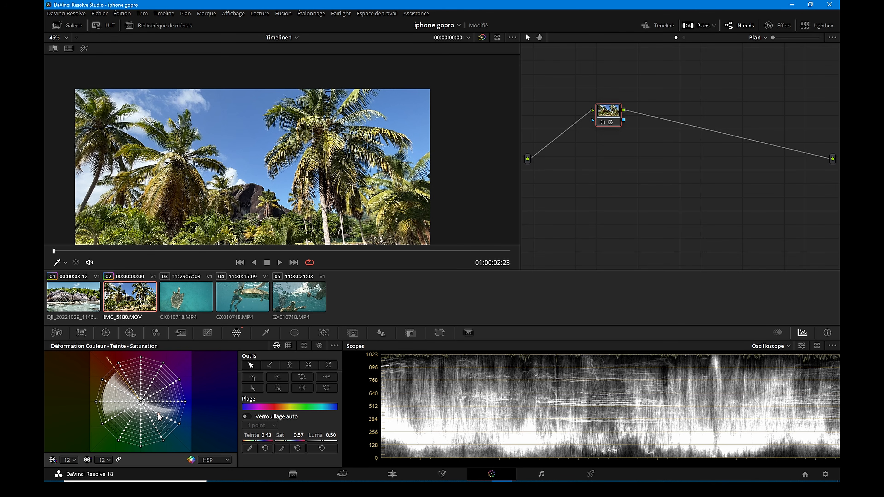
Set the sky's Color Warper point to hue 0.47 and saturation 0.50, and wipe a still of the DJI clip against IMG_5180.MOV
mouse_move(159, 416)
left_mouse_down()
mouse_move(168, 404)
mouse_move(143, 401)
mouse_move(154, 418)
left_mouse_up()
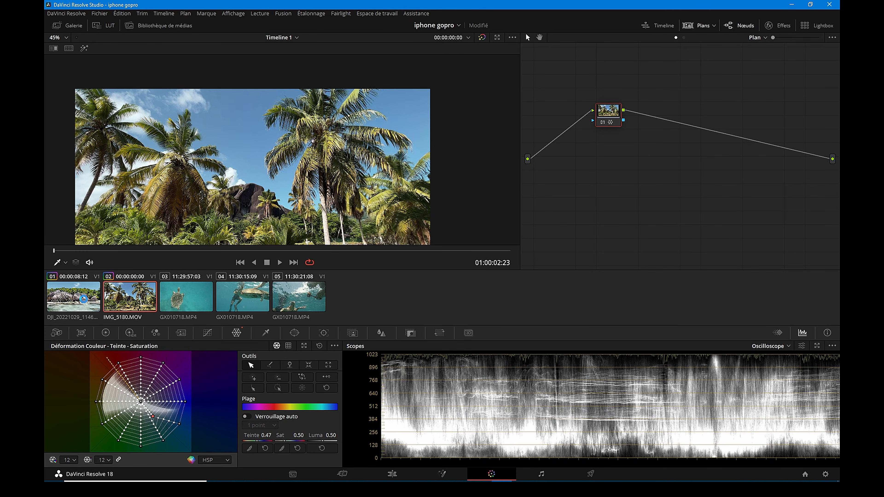
left_click(86, 302)
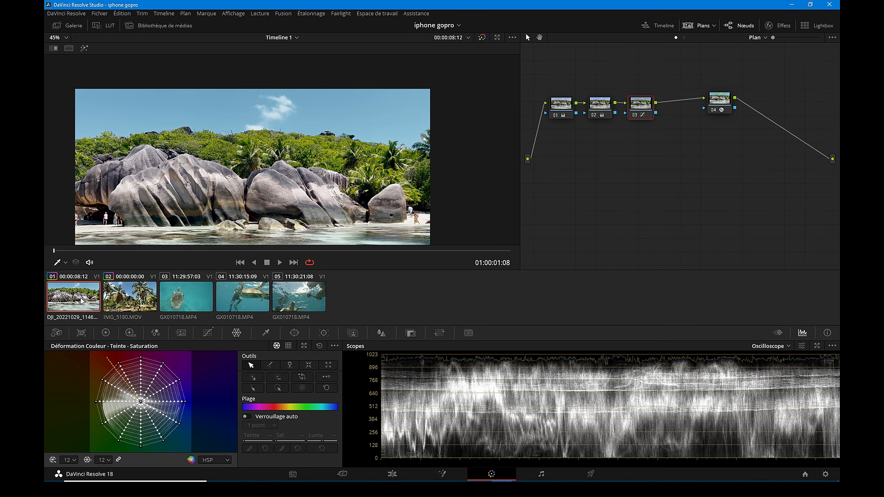
right_click(142, 110)
left_click(197, 116)
left_click(54, 49)
key("Down")
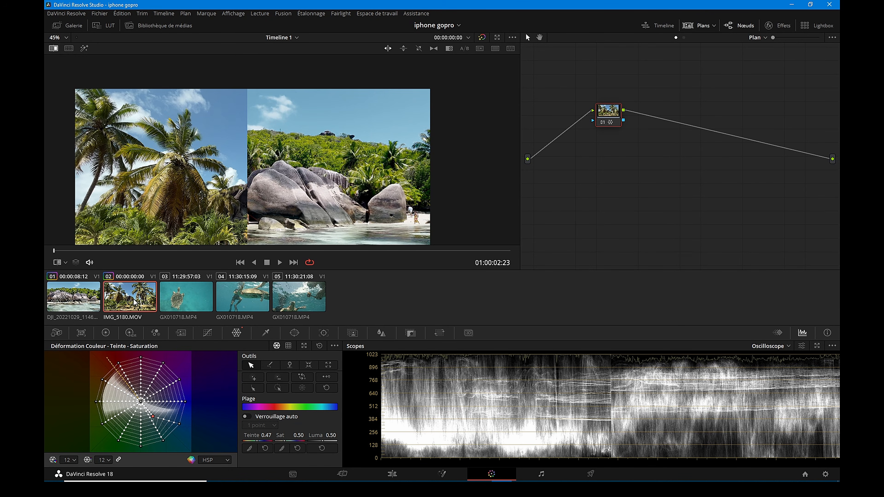
Shift the wipe slightly towards the palms and set the IMG_5180.MOV sky point to hue 0.51 and saturation 0.51
mouse_move(248, 175)
left_mouse_down()
mouse_move(374, 184)
mouse_move(144, 187)
mouse_move(240, 187)
left_mouse_up()
left_click_drag(153, 416, 150, 419)
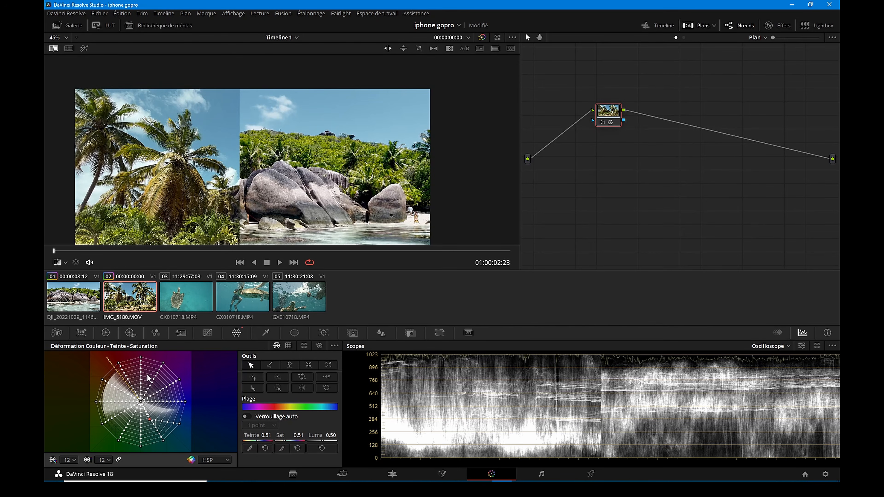
Move the sampled sky point to chroma 0.13 and luma 0.44 in the Chroma - Luma warper, and nudge its Hue - Saturation point
left_click(288, 345)
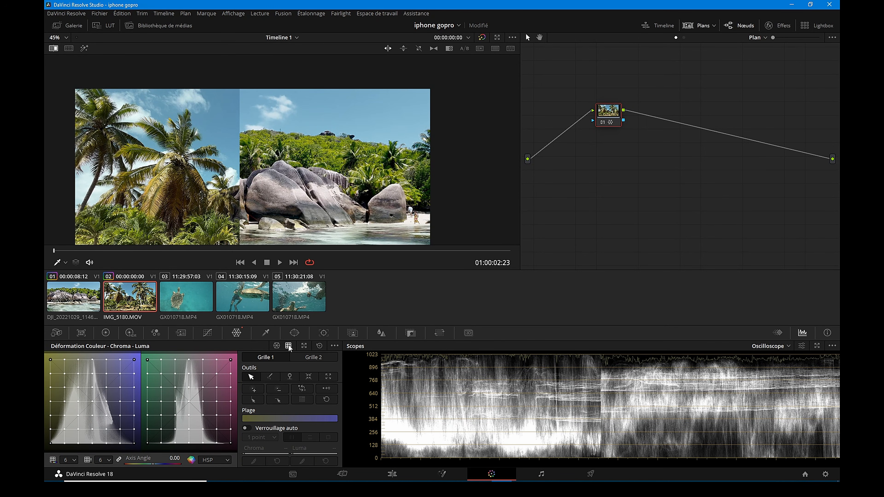
left_click(222, 140)
left_click_drag(106, 416, 103, 407)
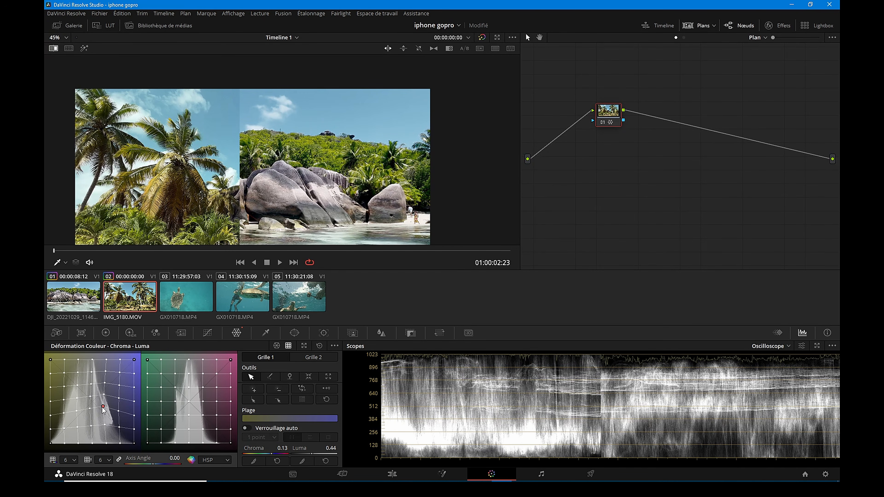
left_click(276, 346)
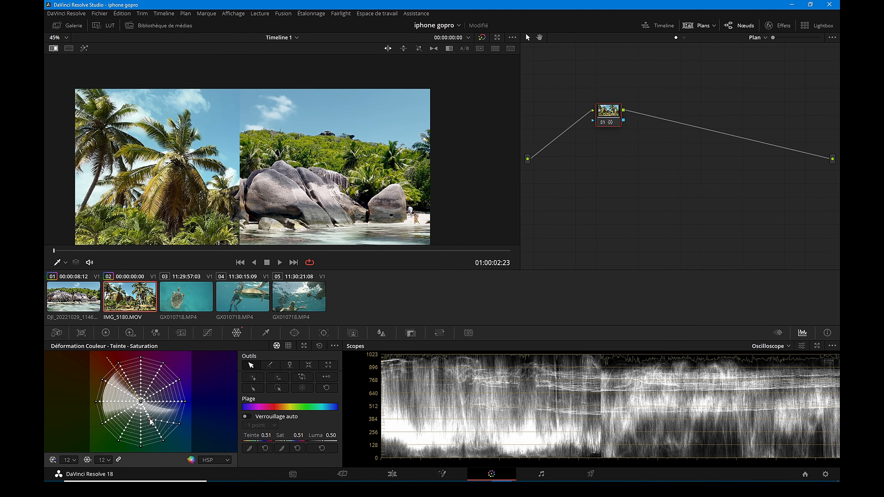
left_click_drag(149, 419, 148, 417)
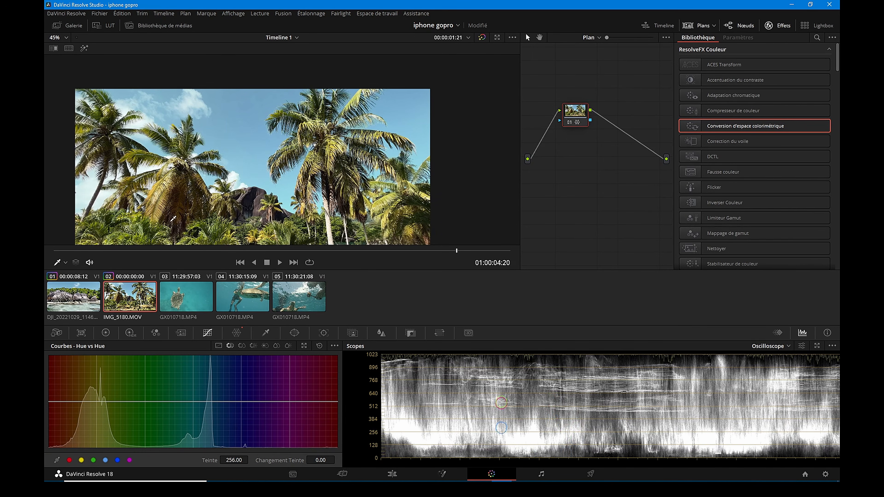
Lower the turtle clip's primary gain to 0.93 and its lift to -0.03
left_click(200, 301)
left_click(108, 333)
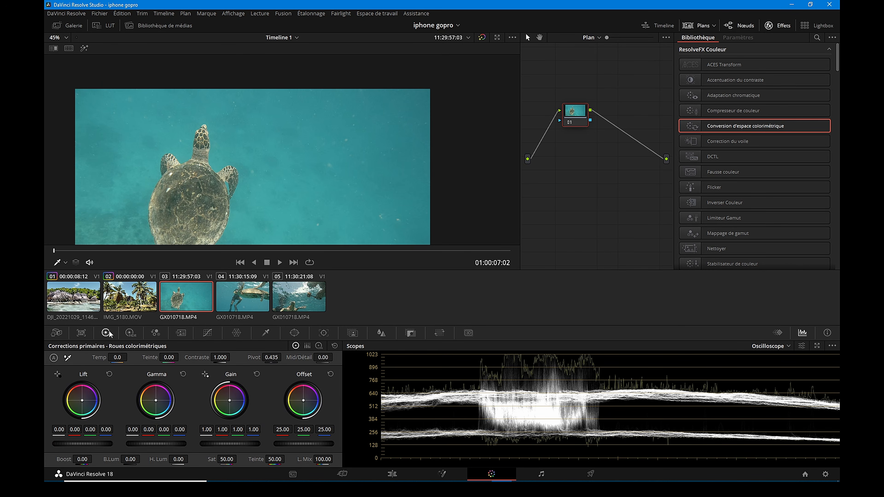
left_click_drag(244, 443, 227, 444)
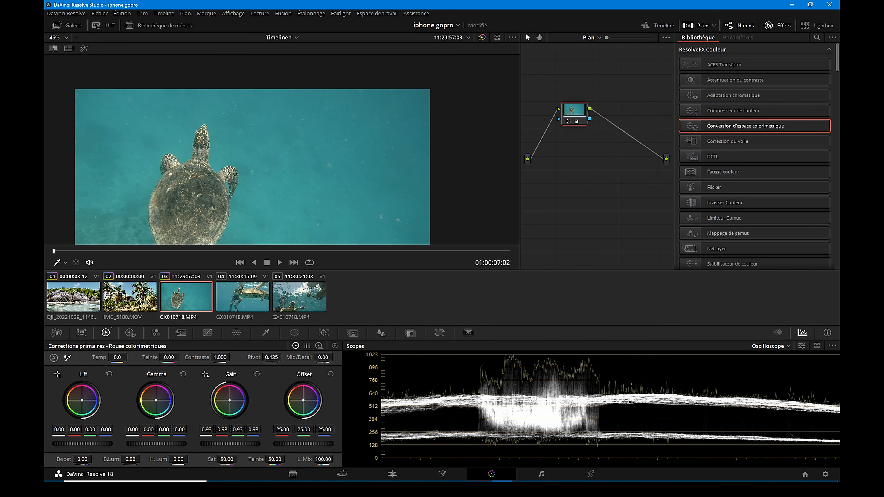
left_click_drag(82, 444, 71, 443)
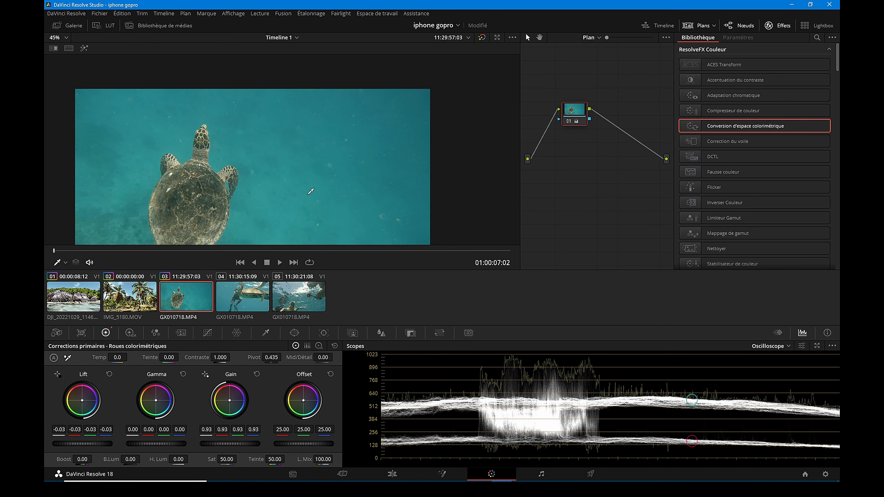
Add a serial node to the turtle clip and compare the shot with IMG_5180.MOV and the wiped DJI still
key("alt+s")
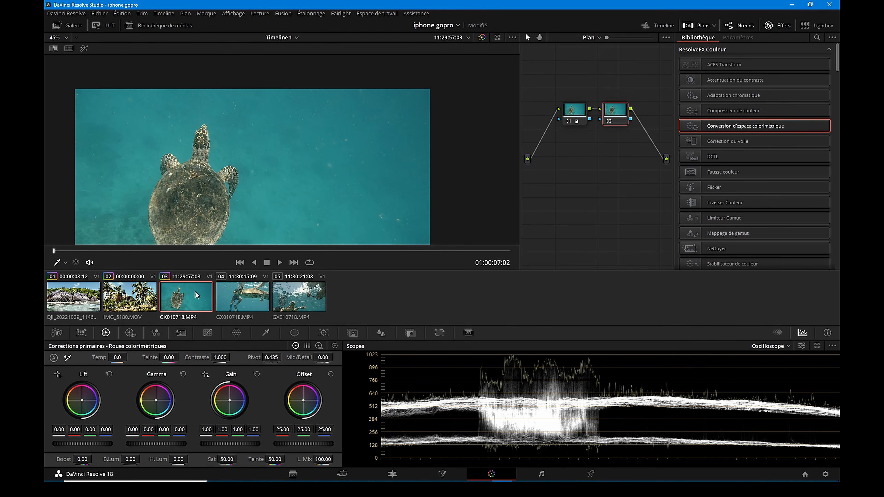
left_click(132, 293)
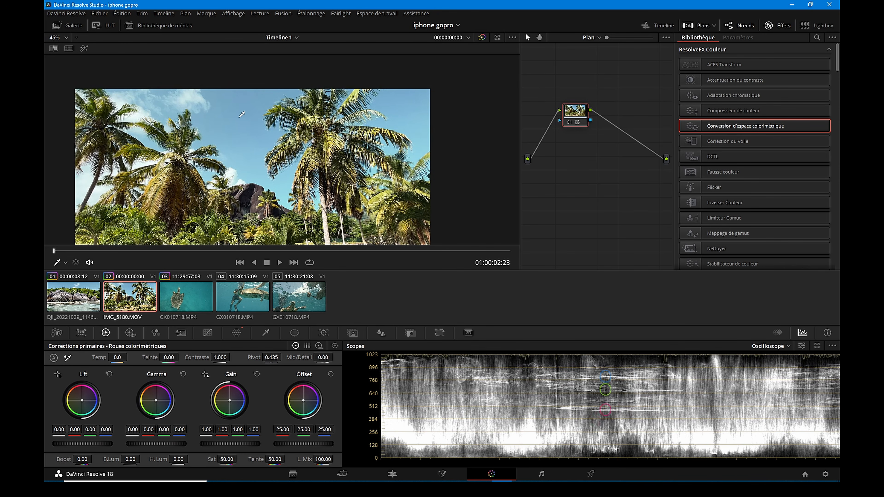
left_click(190, 296)
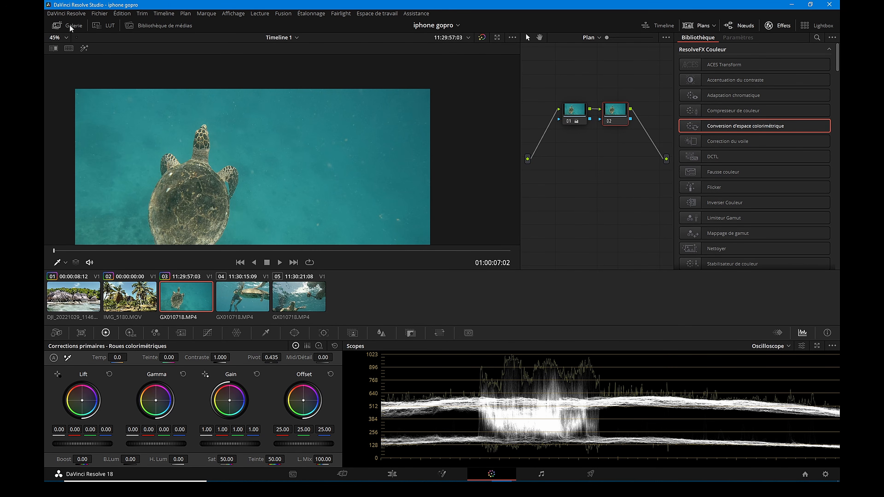
left_click(54, 48)
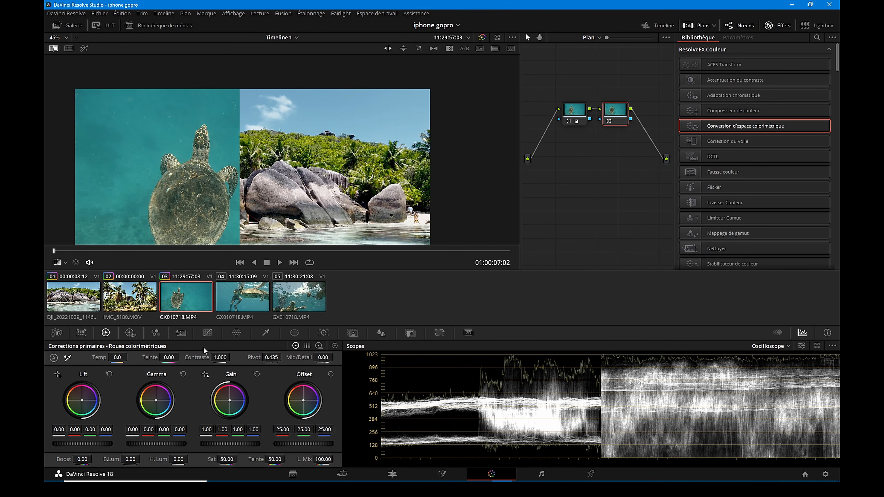
Sample the turtle clip's water on the Hue vs Hue curve and shift that point by -15.20 at hue 77.80
left_click(207, 332)
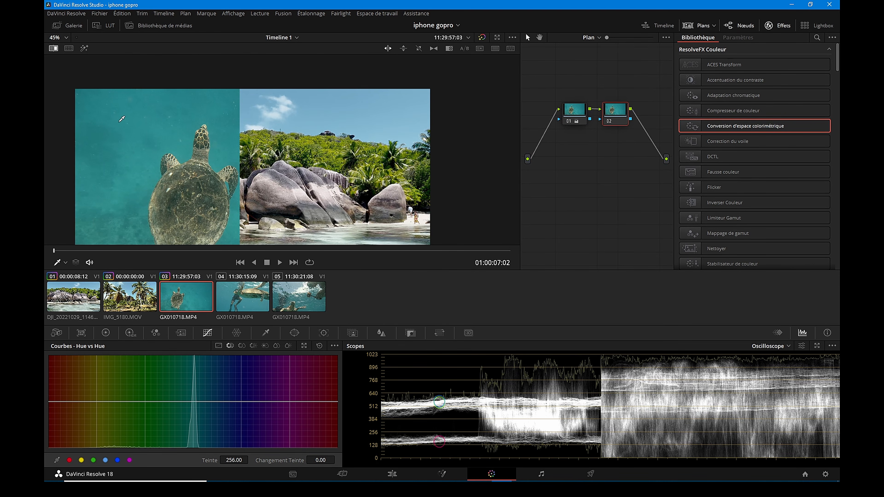
left_click(117, 114)
left_click_drag(195, 401, 196, 405)
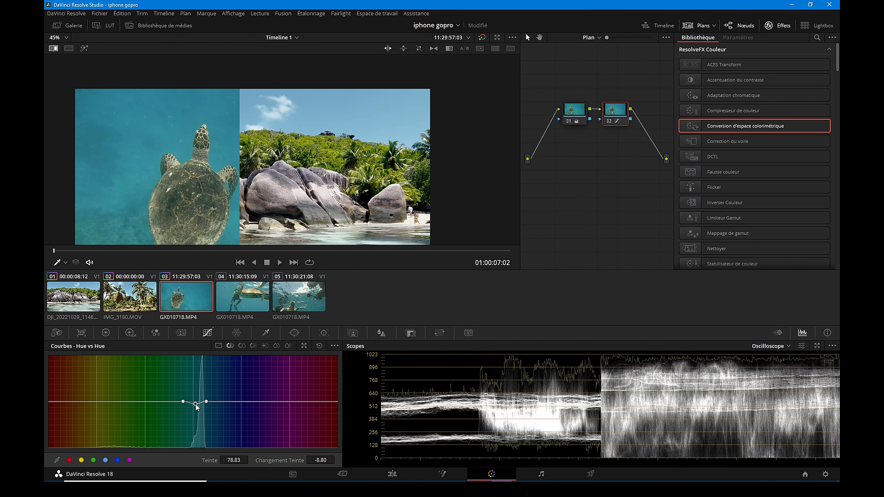
left_click_drag(196, 405, 195, 408)
Compare the turtle shot with and without node 02 beside the DJI still, and turn the wipe off
scroll(208, 170, "up", 2)
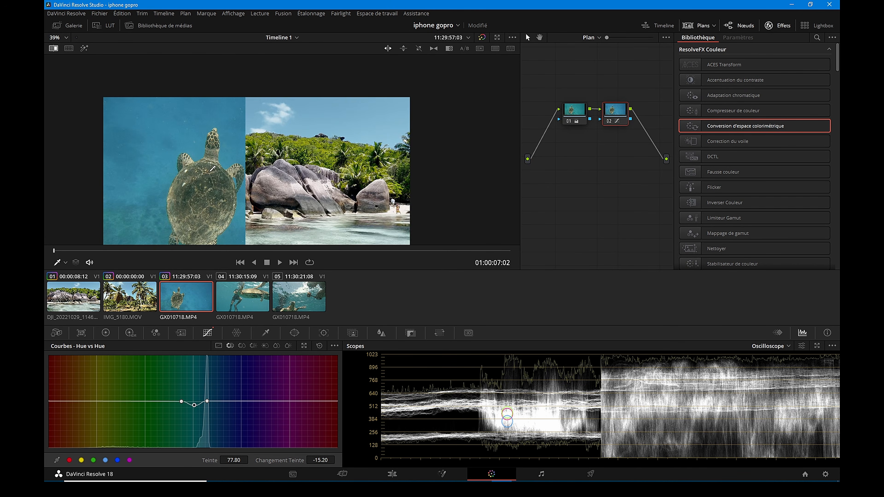
scroll(203, 168, "down", 1)
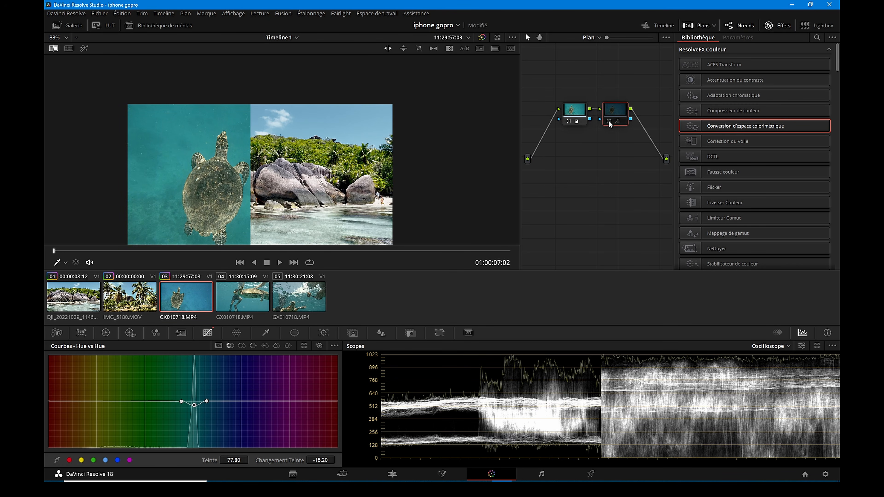
scroll(147, 194, "up", 3)
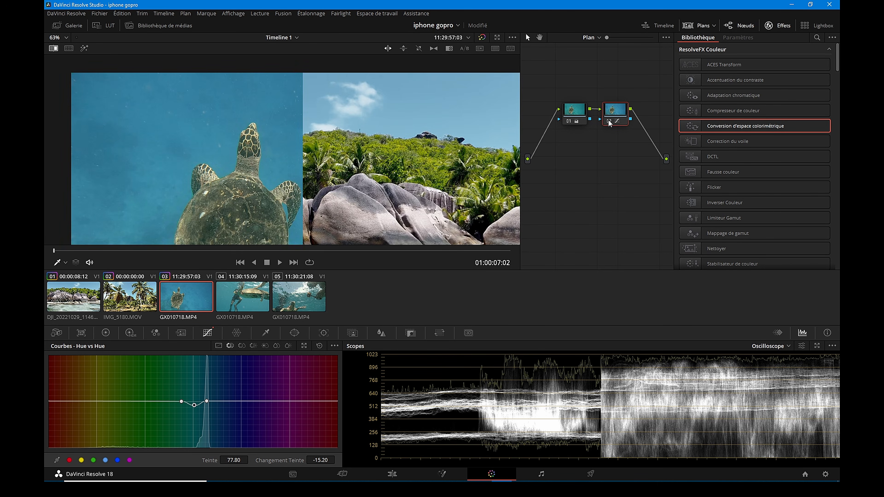
left_click(609, 122)
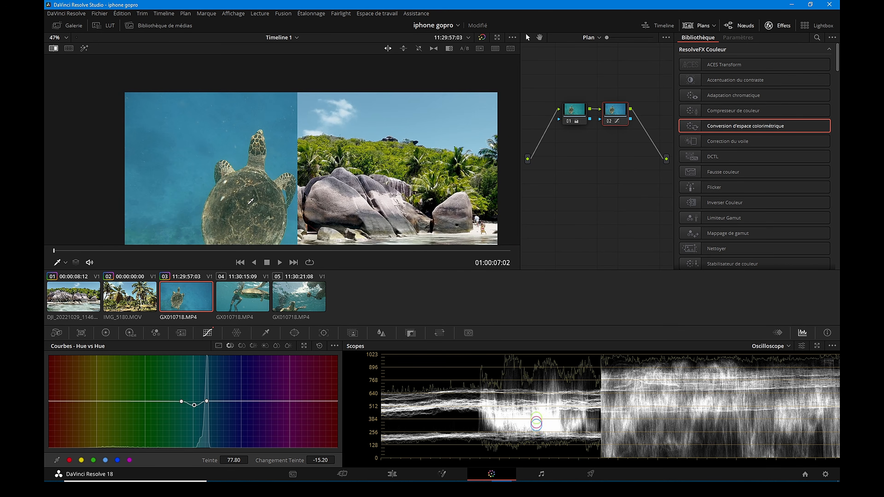
scroll(250, 163, "down", 2)
key("ctrl+w")
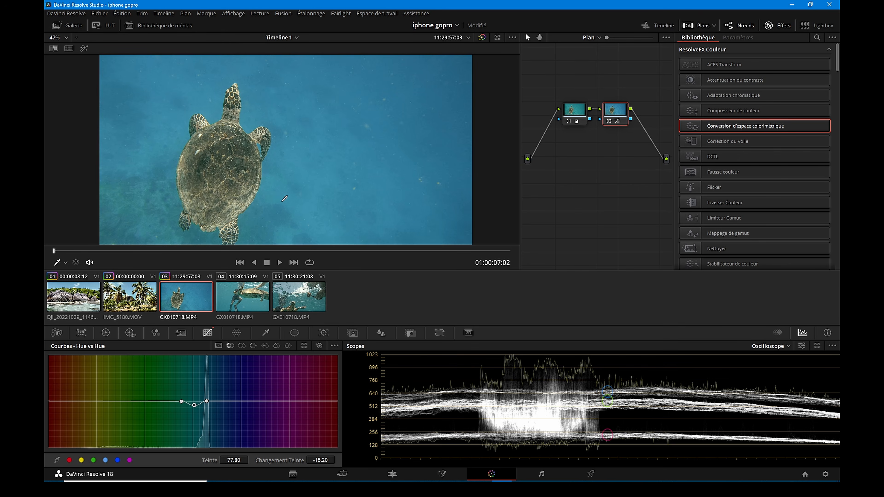
Add an outside node after node 02 on the turtle clip and raise its gain to 1.11
key("alt+o")
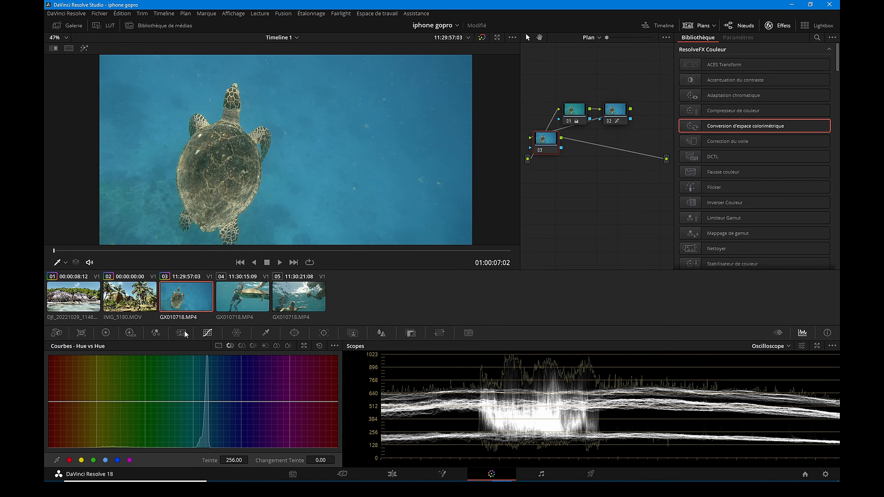
left_click(106, 333)
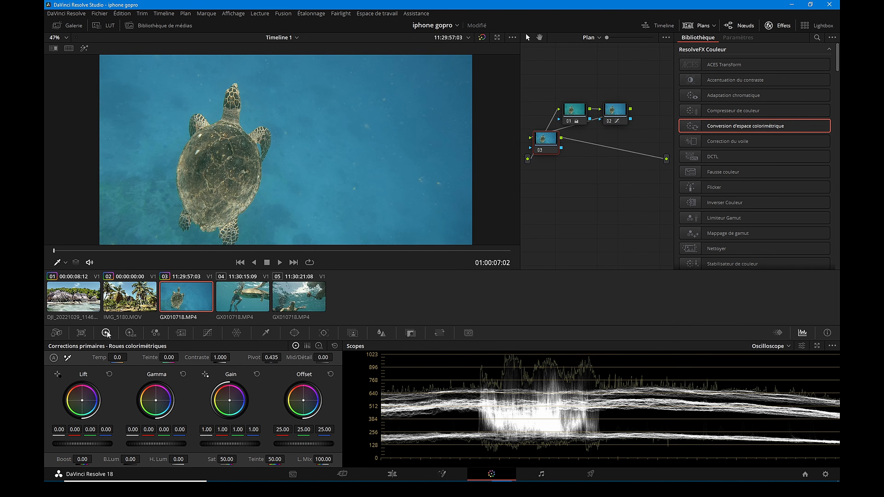
left_click_drag(228, 443, 252, 444)
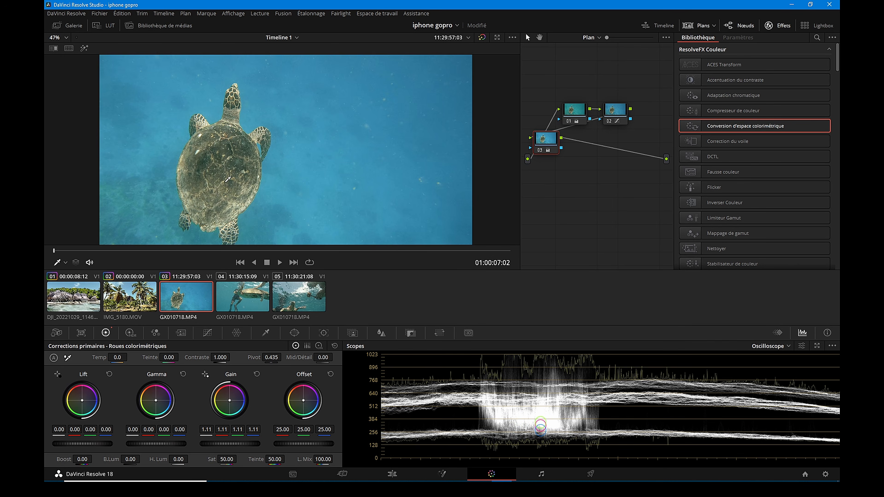
Compare the turtle clip with the iPhone and DJI clips, and view it with its grades bypassed and enabled
left_click(133, 302)
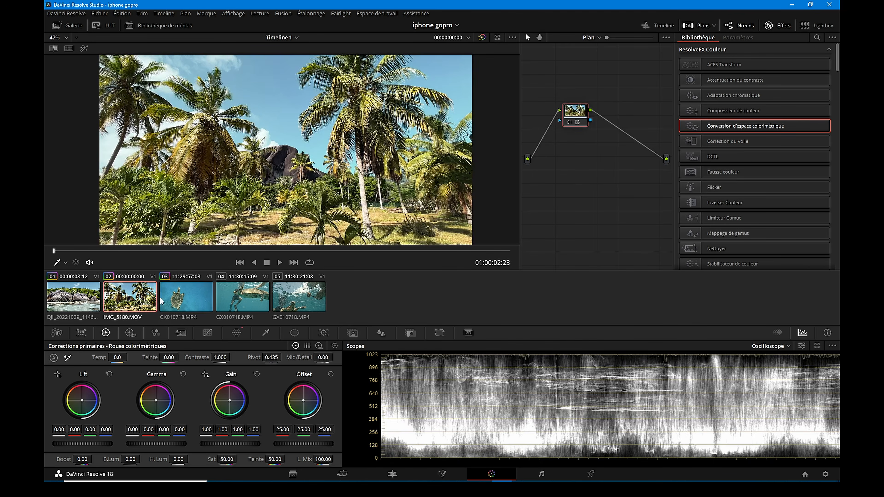
left_click(181, 300)
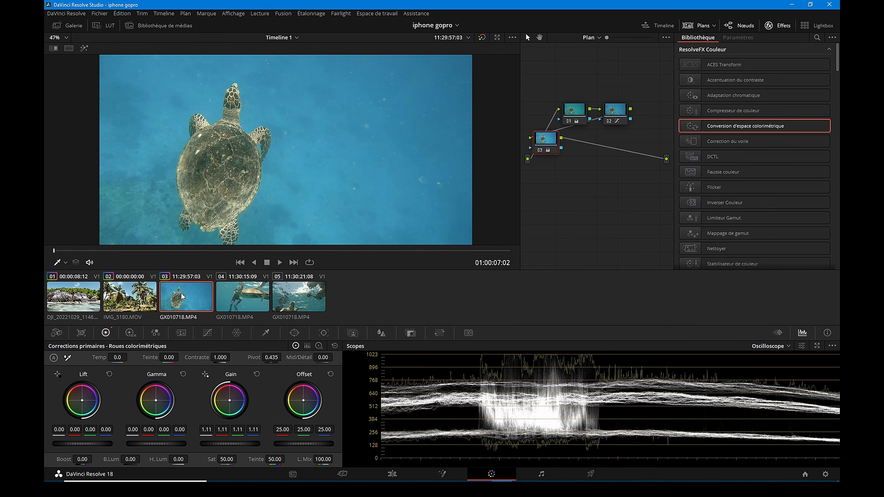
left_click(77, 305)
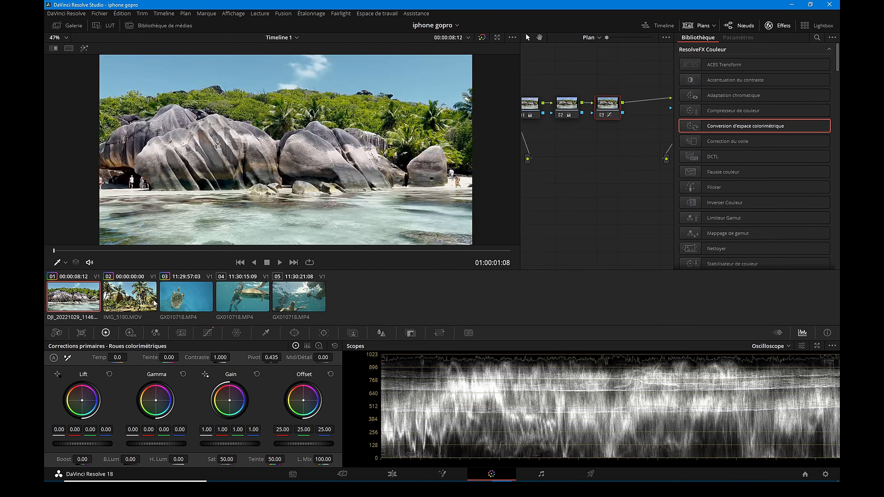
left_click(169, 301)
left_click(482, 38)
left_click(481, 39)
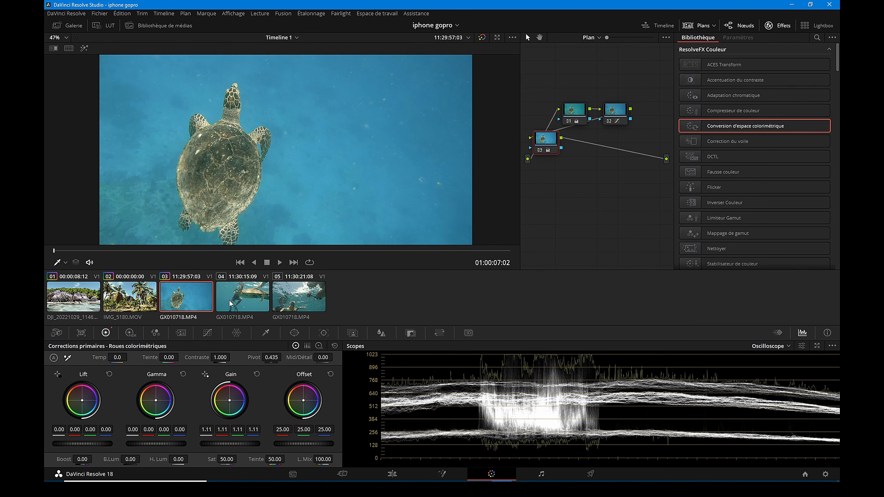
Select the two remaining ungraded underwater GX010718.MP4 clips together
left_click(251, 299)
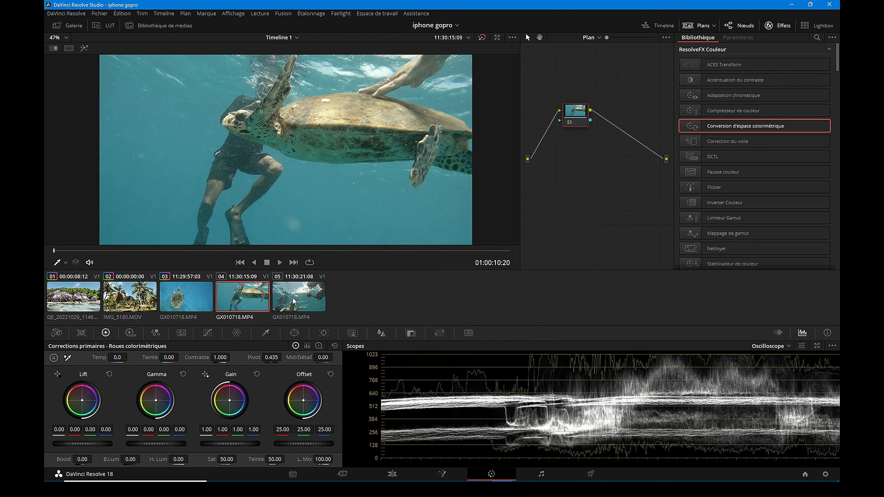
left_click(294, 301, "ctrl")
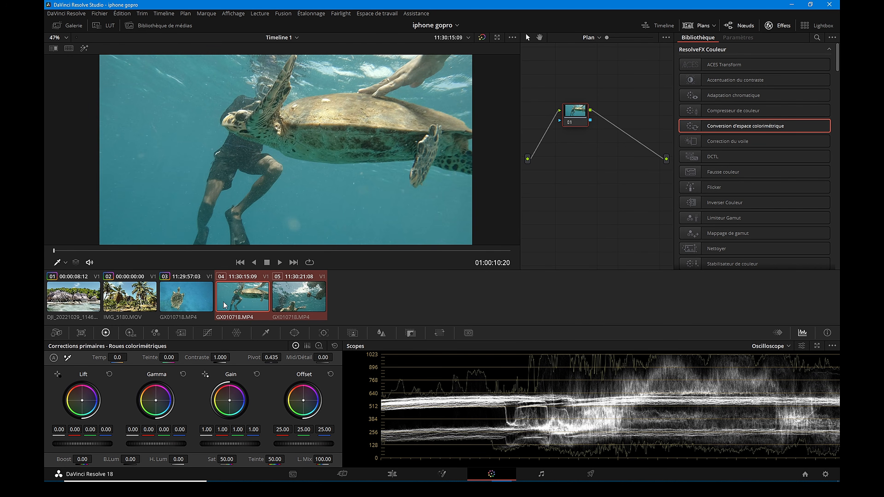